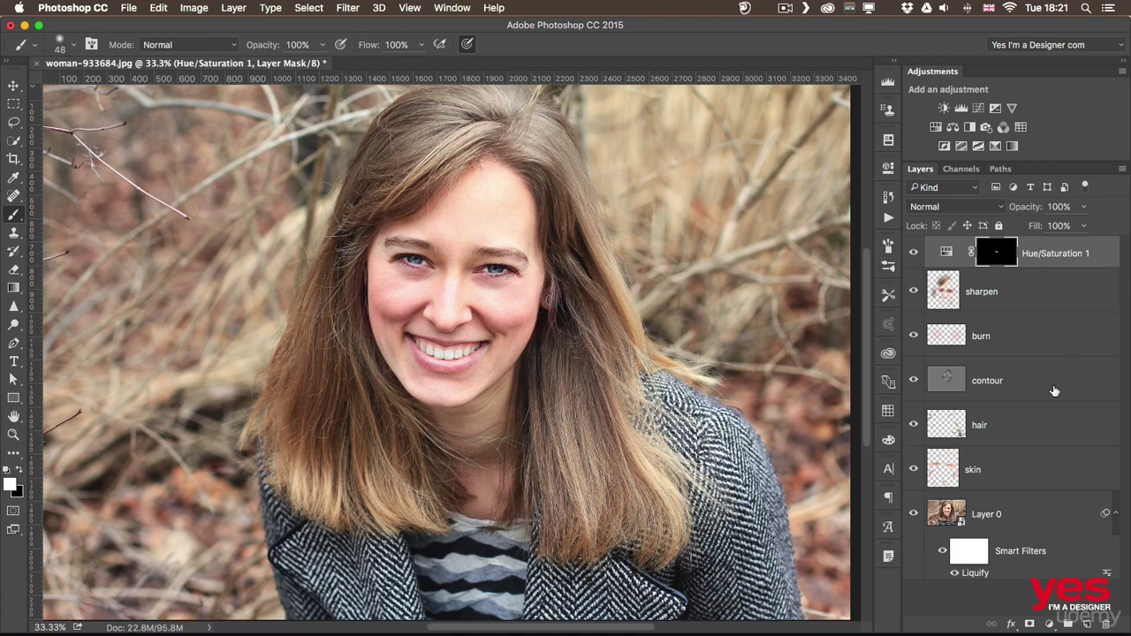
Step: Shift-select Layer 0 so all layers from Hue/Saturation 1 down to Layer 0 are selected
left_click(1003, 513, "shift")
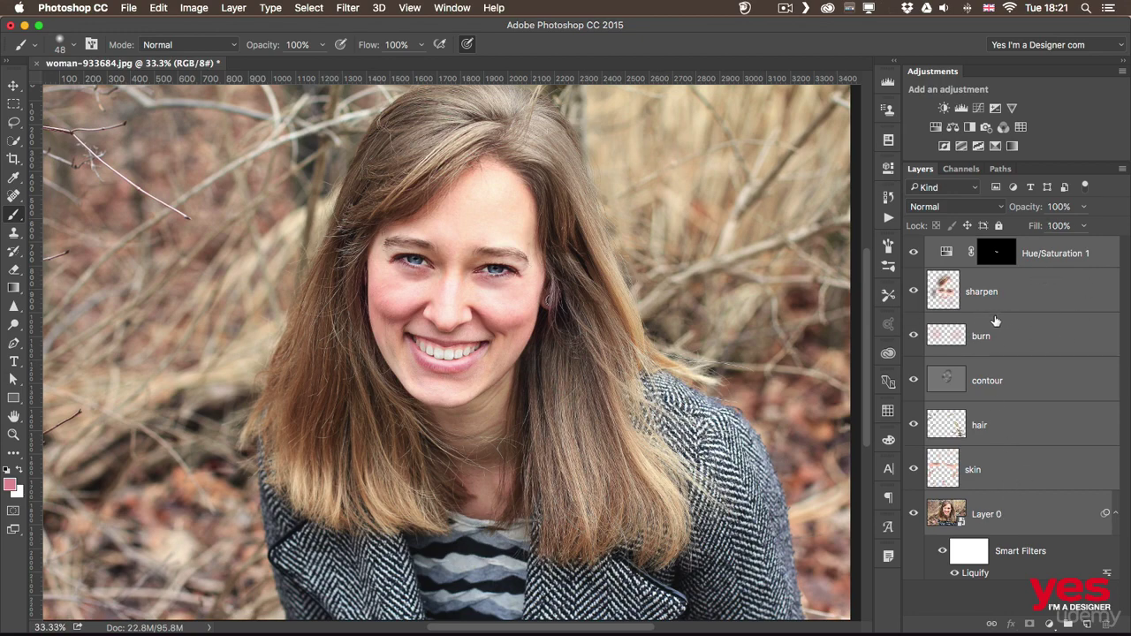
Step: Convert the selected layers to one smart object and rename it 'portrait retouched'
right_click(1015, 300)
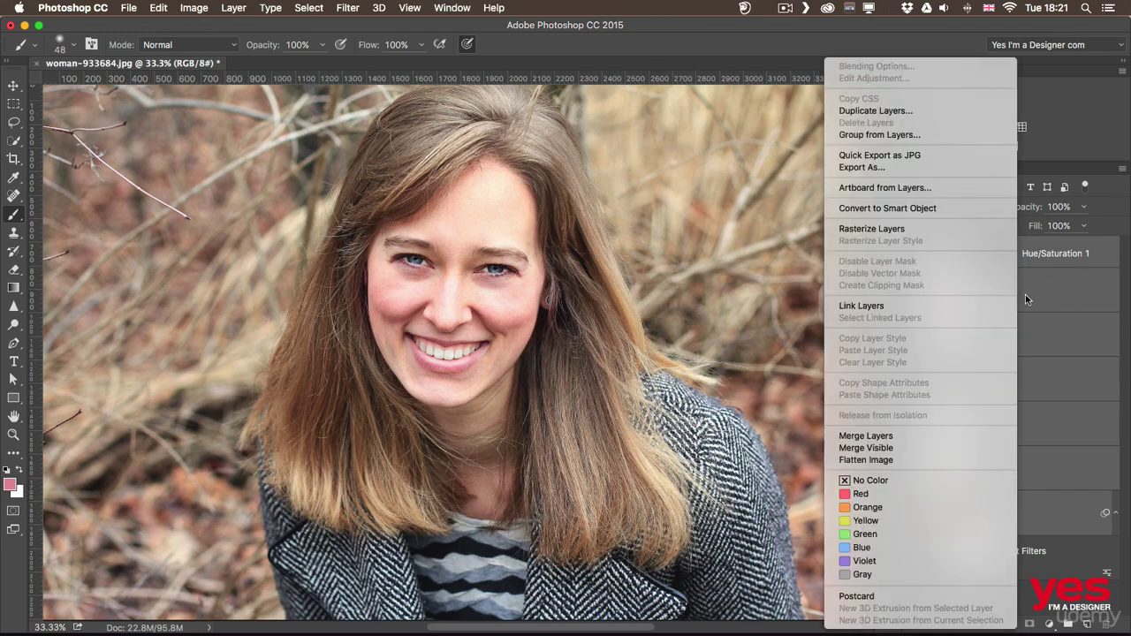
left_click(916, 209)
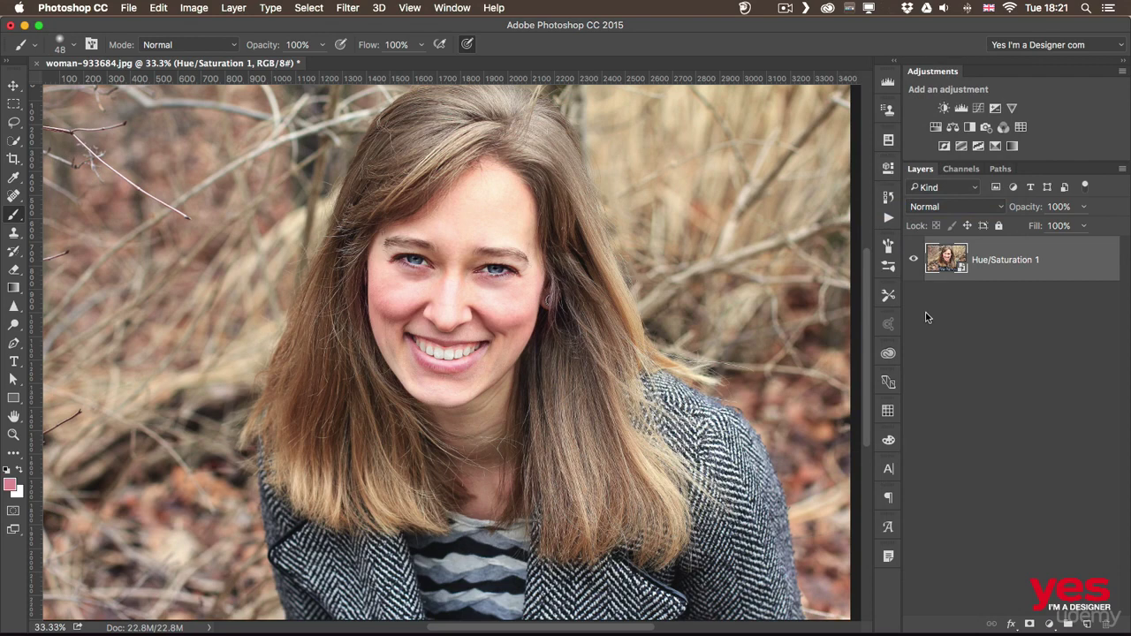
double_click(997, 261)
type("portrait retouched")
key("Return")
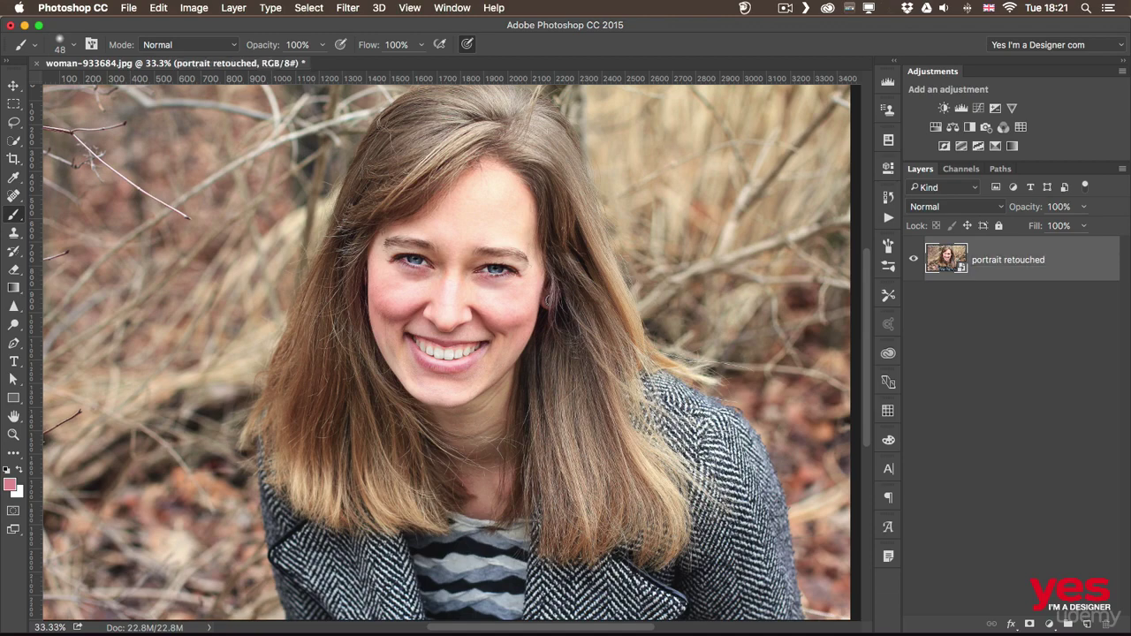
left_click(349, 9)
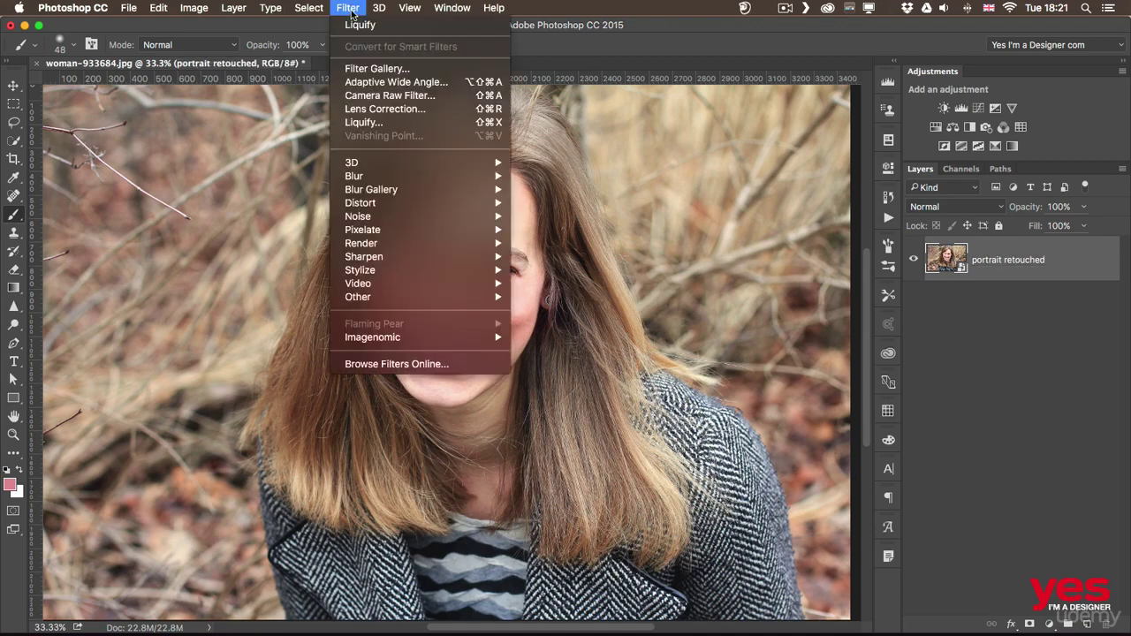
Step: In the Camera Raw Filter, set Exposure -0.21, Highlights -50, Shadows +26, Whites +35, Blacks -5
left_click(422, 95)
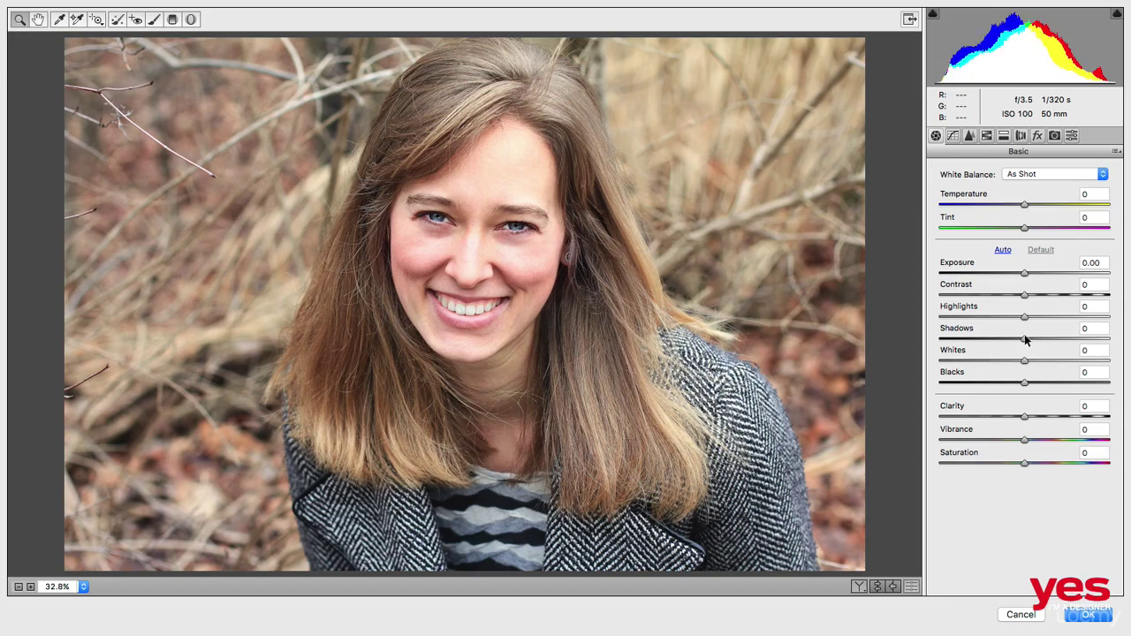
left_click_drag(1025, 338, 984, 319)
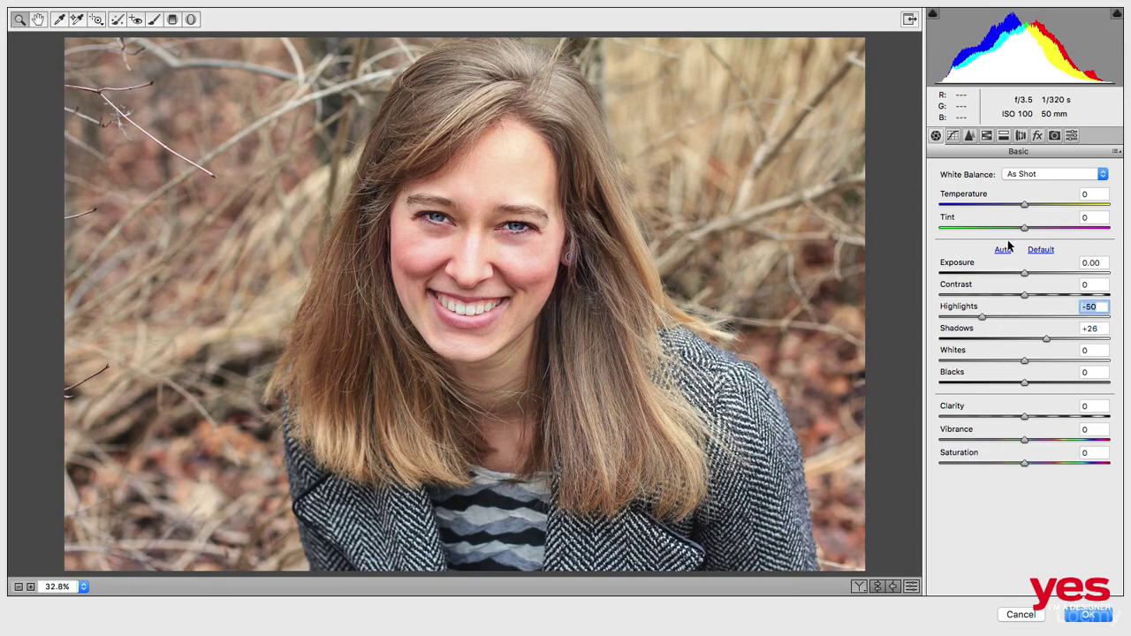
left_click_drag(1024, 275, 1019, 275)
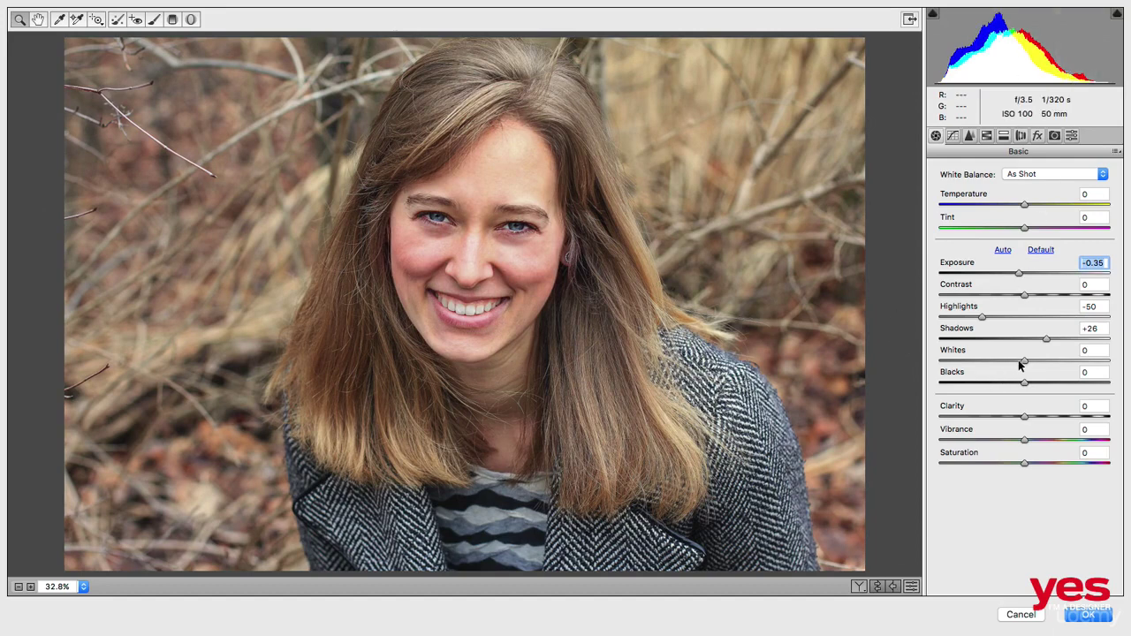
mouse_move(1019, 365)
left_mouse_down()
mouse_move(1052, 369)
mouse_move(1040, 369)
left_mouse_up()
mouse_move(1102, 75)
left_mouse_down()
mouse_move(1115, 75)
mouse_move(1103, 72)
left_mouse_up()
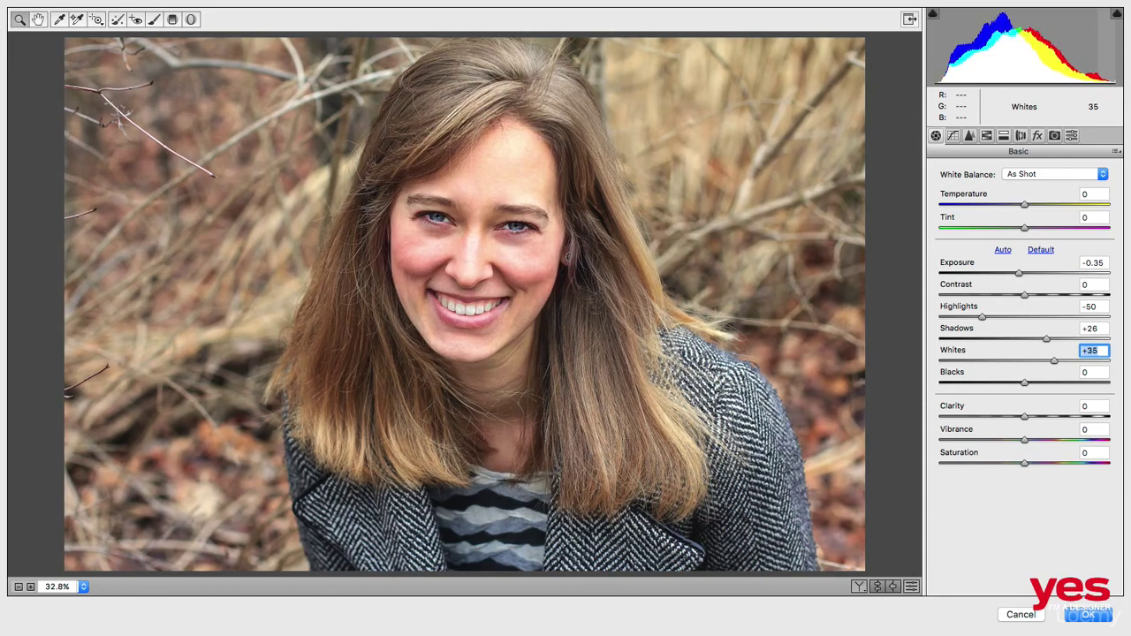
left_click_drag(940, 76, 934, 76)
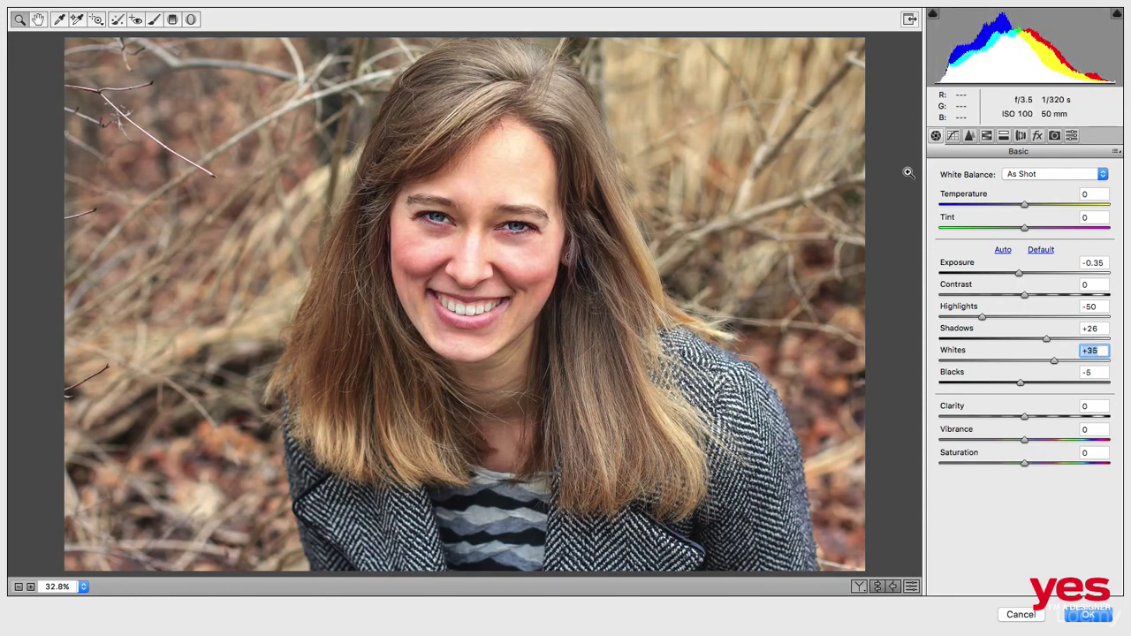
left_click_drag(1025, 62, 1036, 62)
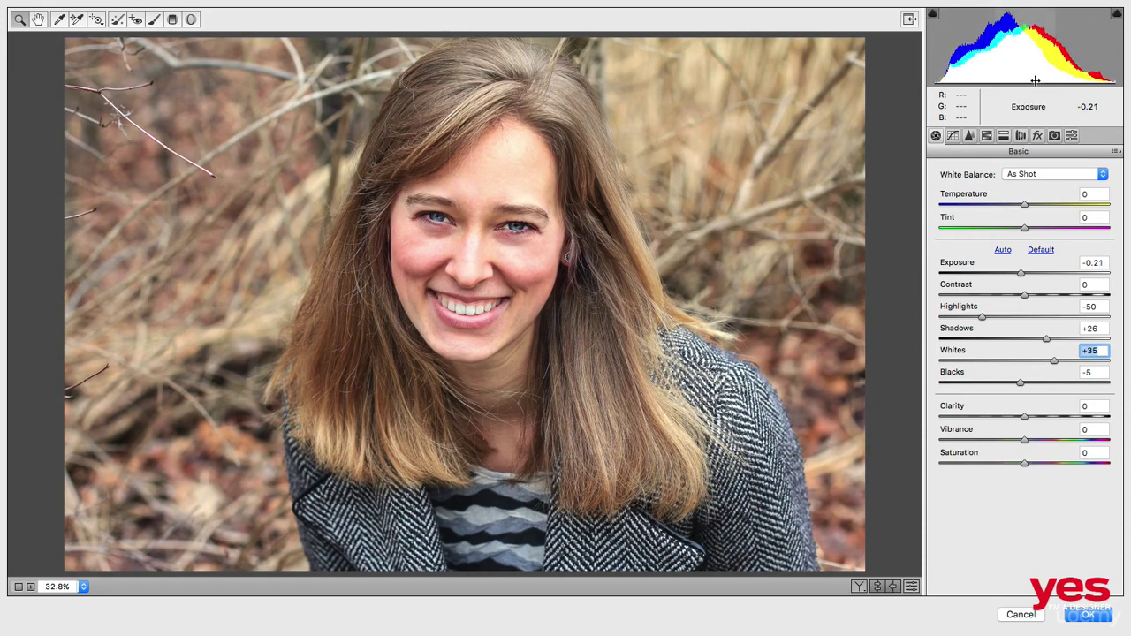
Step: Toggle the preview with P to compare the portrait before and after the Basic adjustments
key("p")
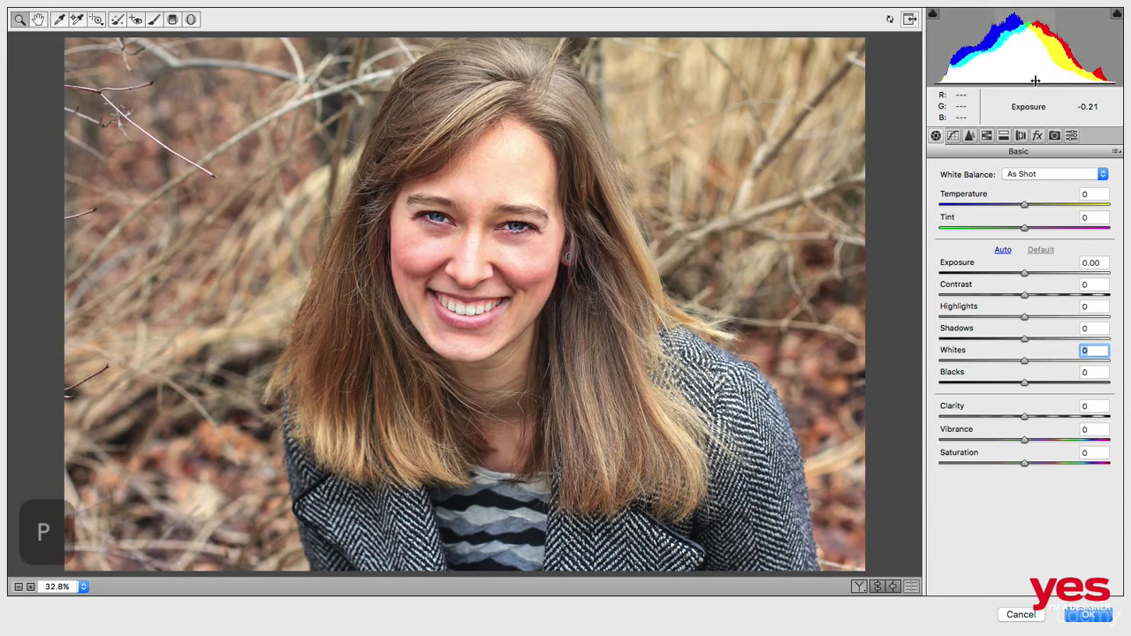
key("p")
key("p")
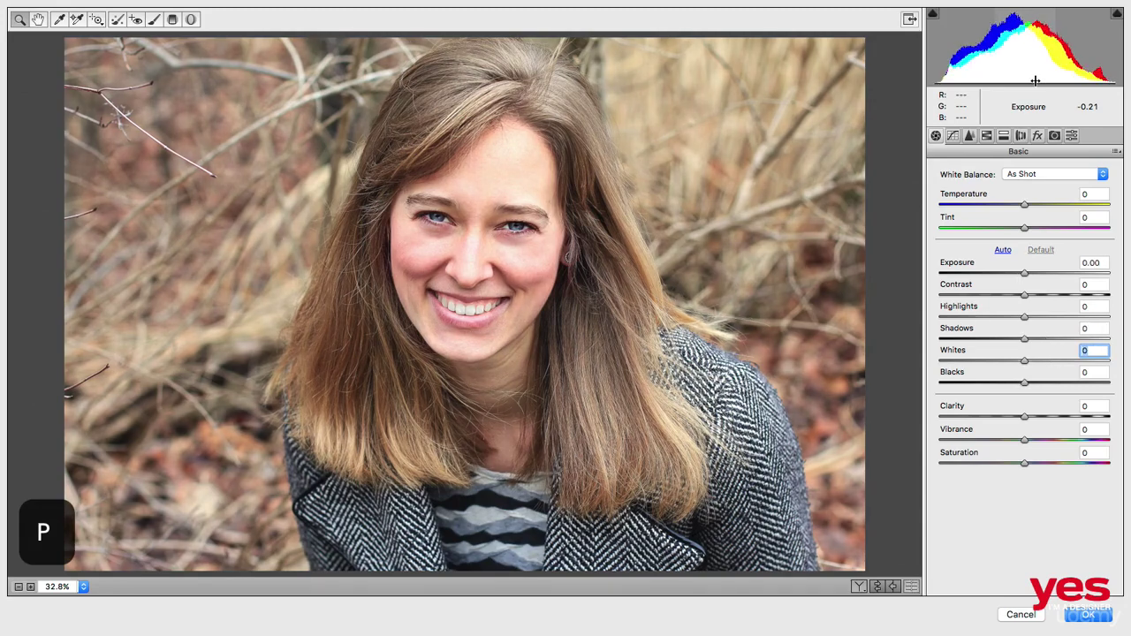
key("p")
key("p")
key("p")
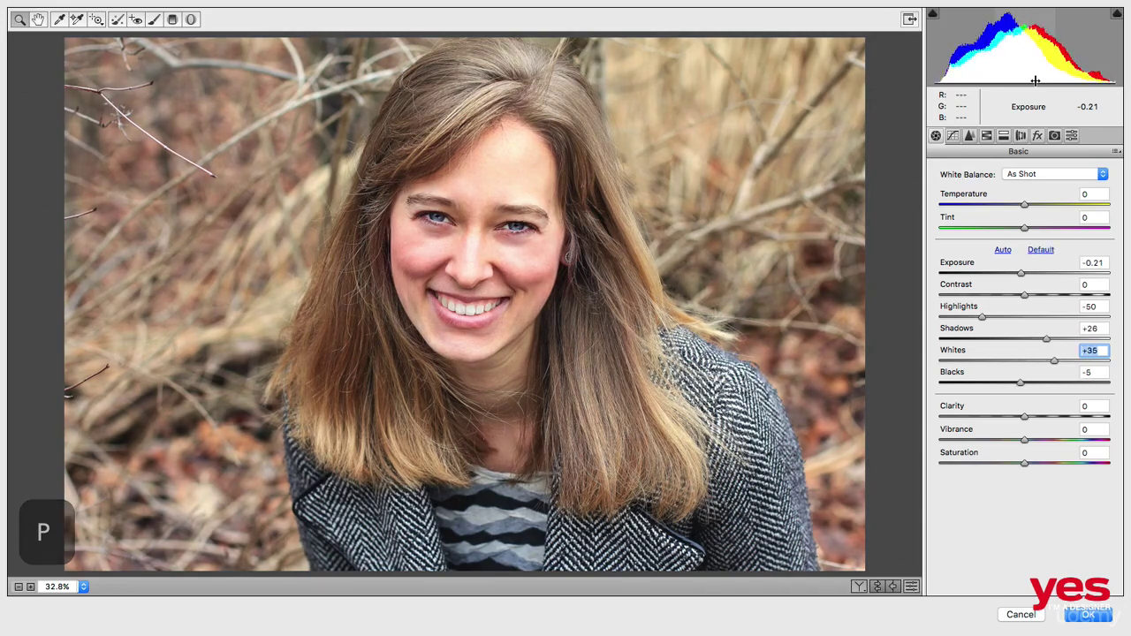
key("p")
key("p")
key("p")
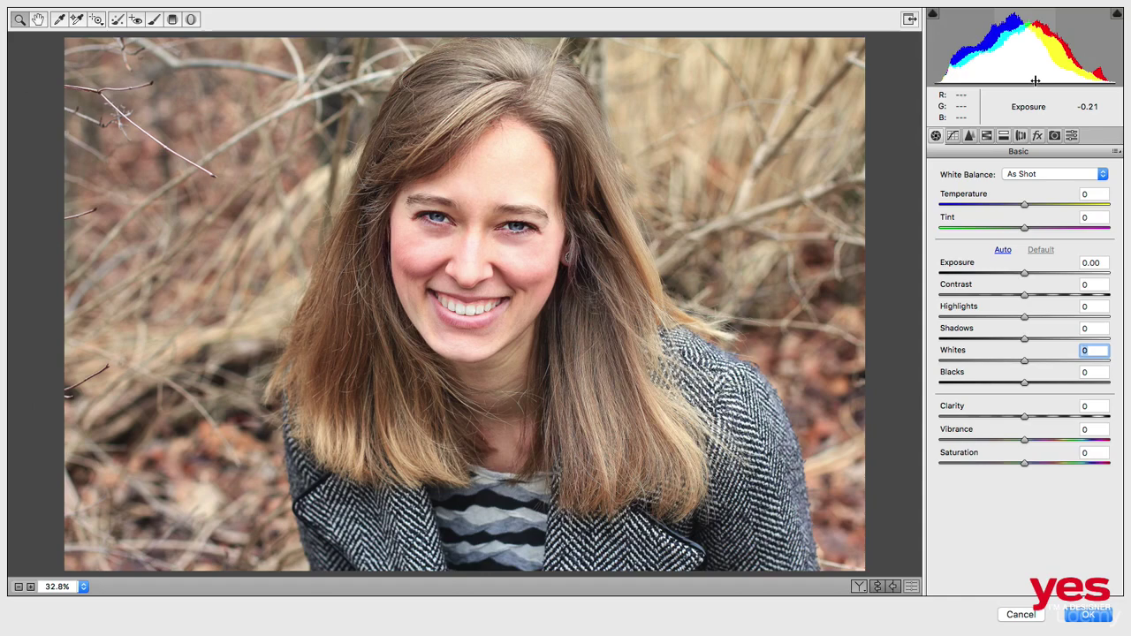
key("p")
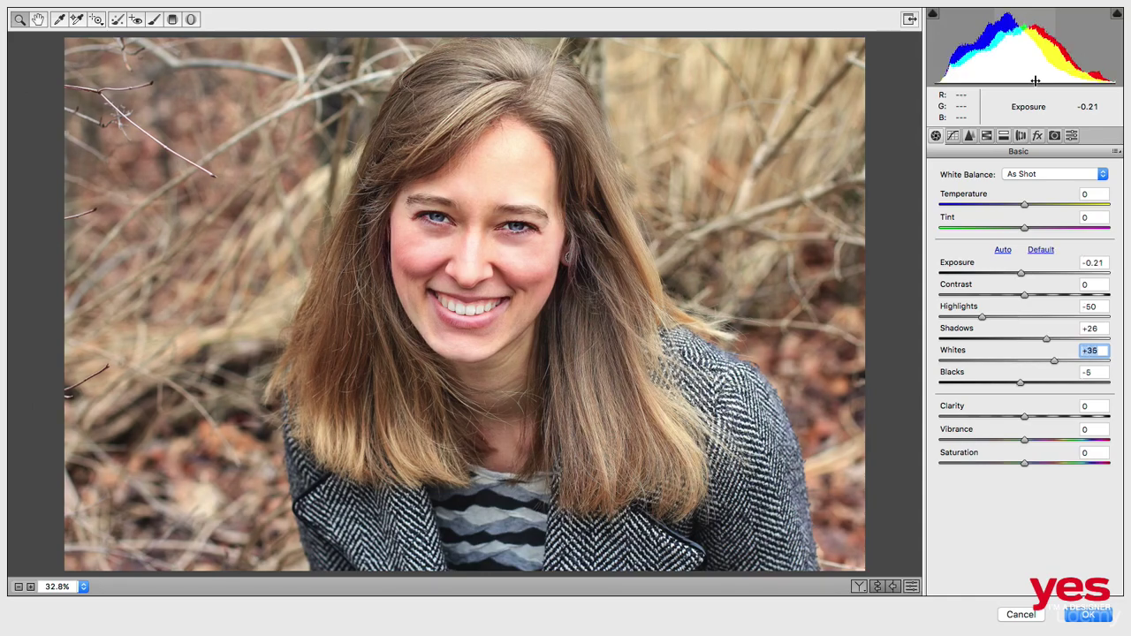
key("p")
key("p")
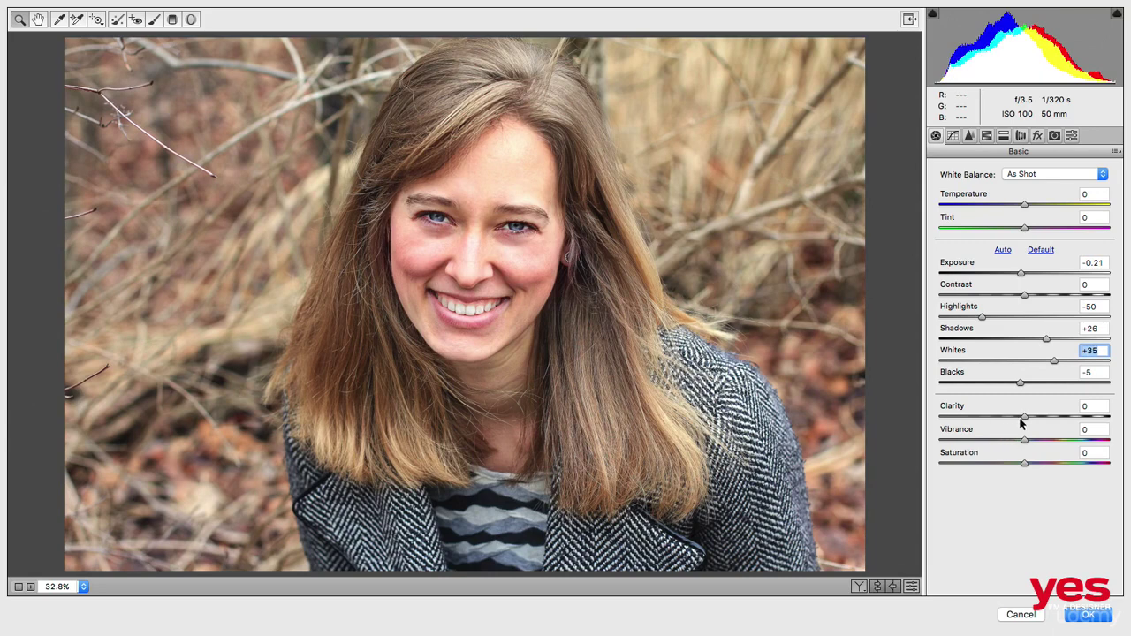
Step: Drag Clarity to -19, check the preview, then raise Vibrance to +21
mouse_move(1022, 419)
left_mouse_down()
mouse_move(1002, 419)
mouse_move(1057, 423)
mouse_move(1008, 419)
left_mouse_up()
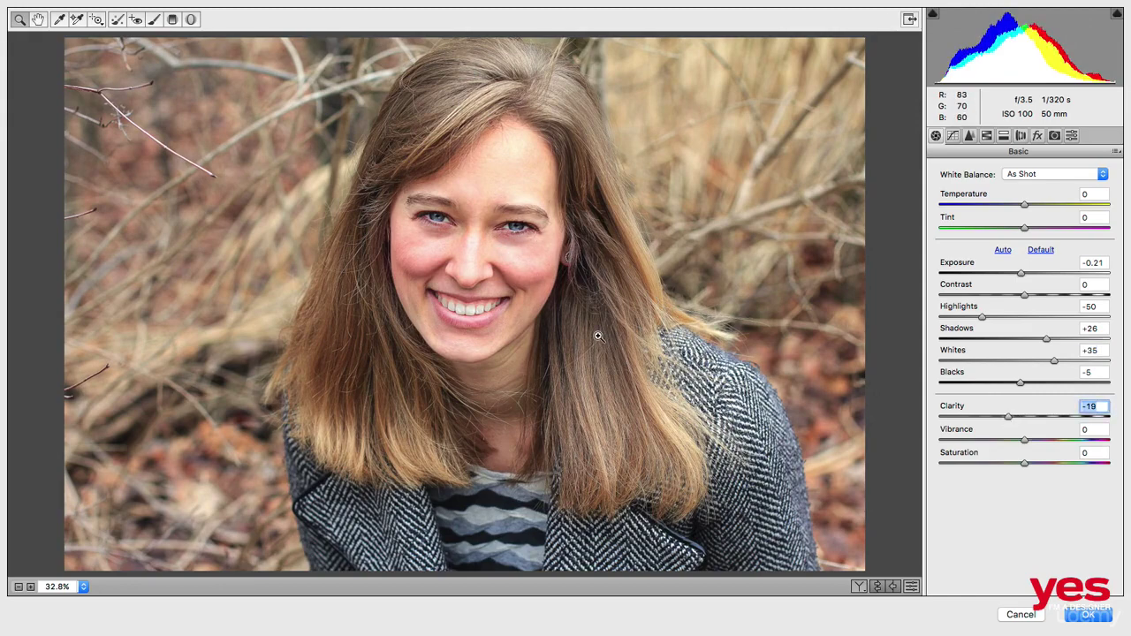
key("p")
key("p")
left_click_drag(1027, 442, 1040, 444)
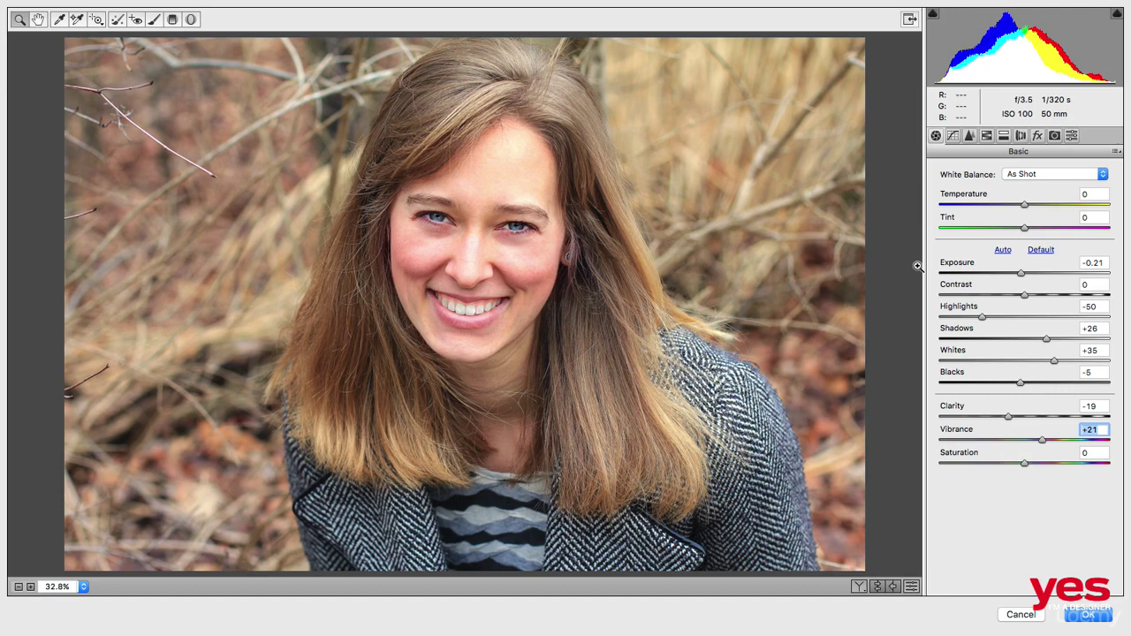
Step: Sample the grey shirt stripe with the White Balance tool until Temperature is -2 and Tint +3
left_click(59, 19)
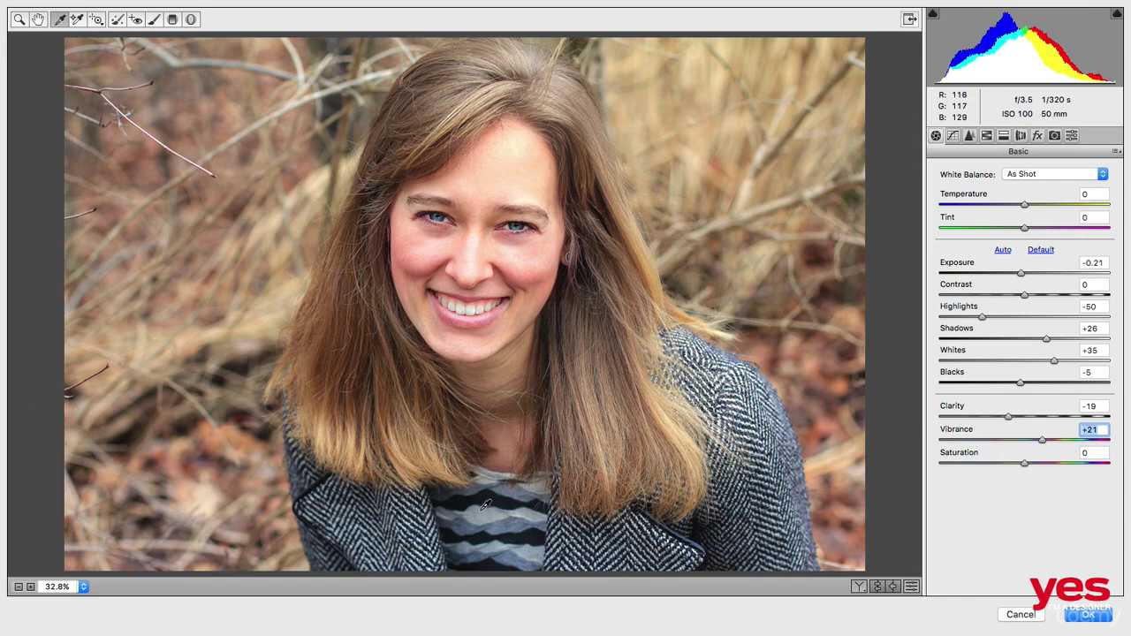
left_click(505, 525)
left_click(488, 513)
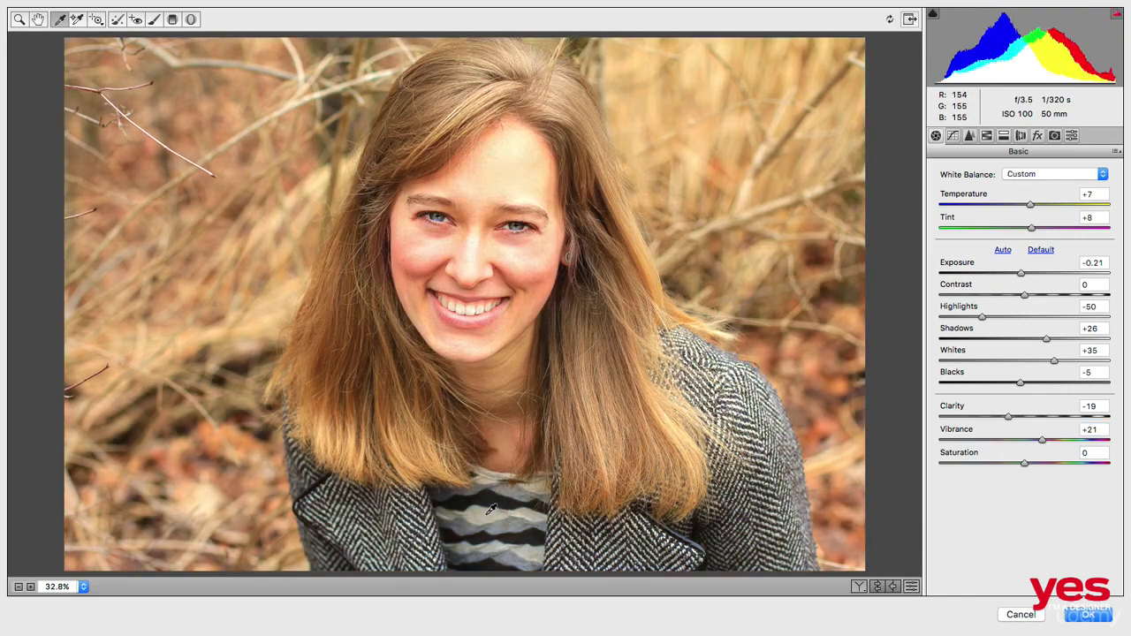
left_click(516, 483)
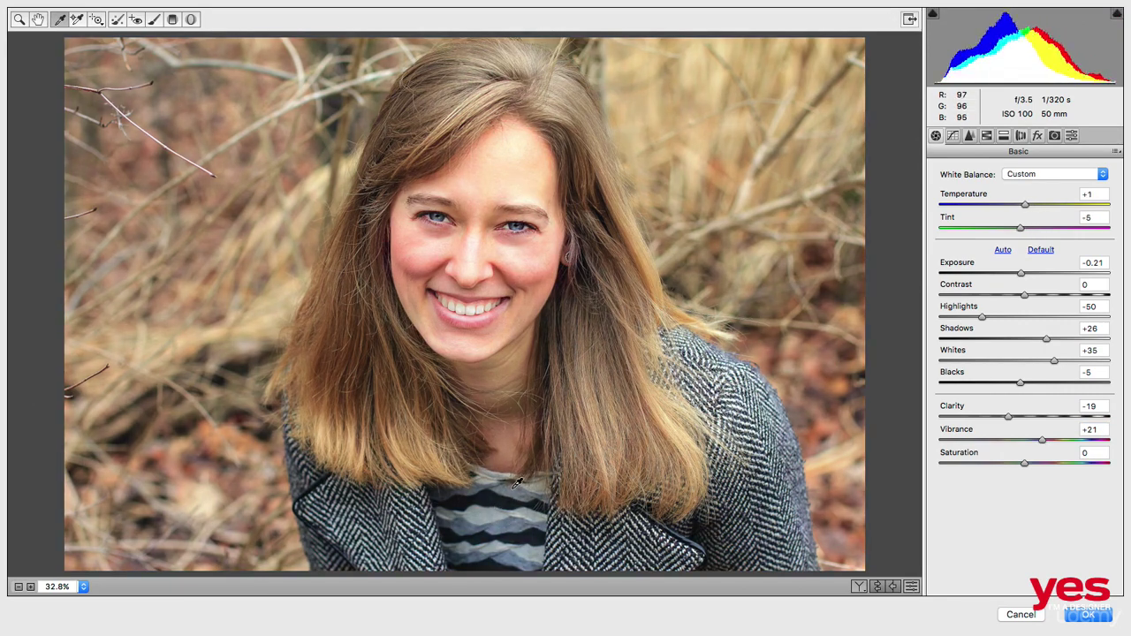
left_click(533, 486)
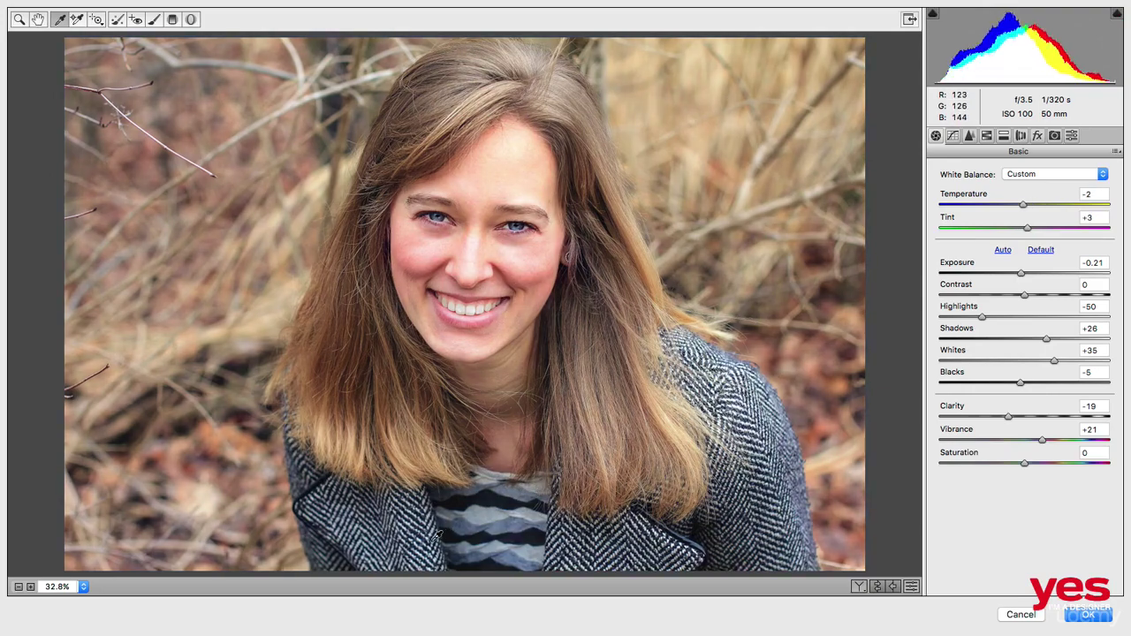
key("super+r")
key("super+z")
Step: Set post-crop vignette Amount -43 and Sharpening Amount 63, then apply the Camera Raw Filter
left_click(1038, 135)
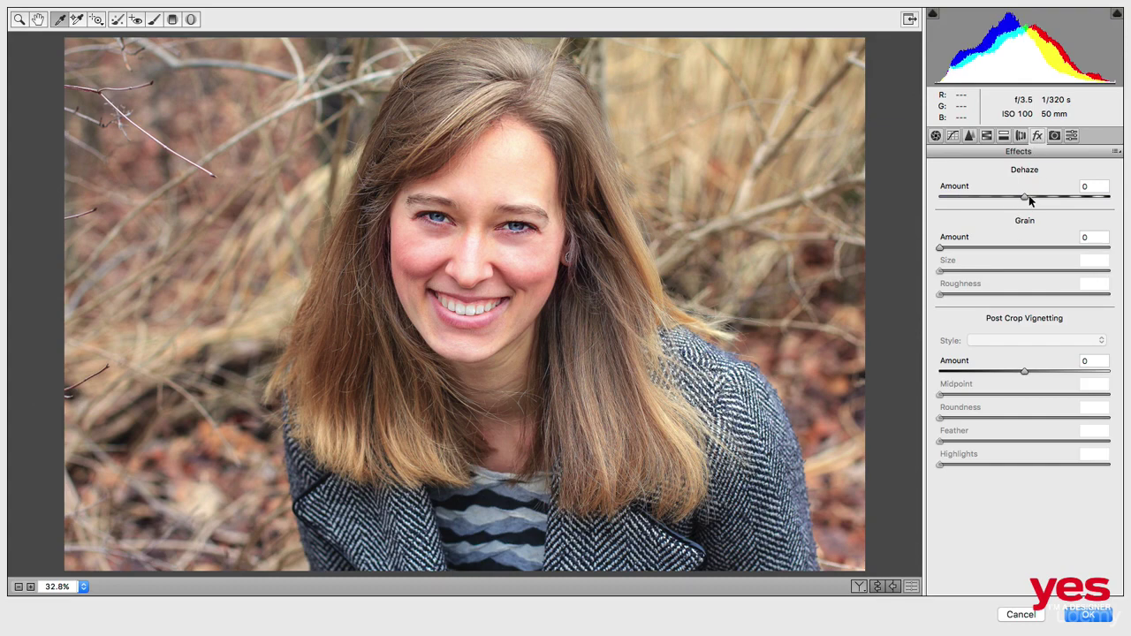
left_click_drag(1018, 373, 988, 368)
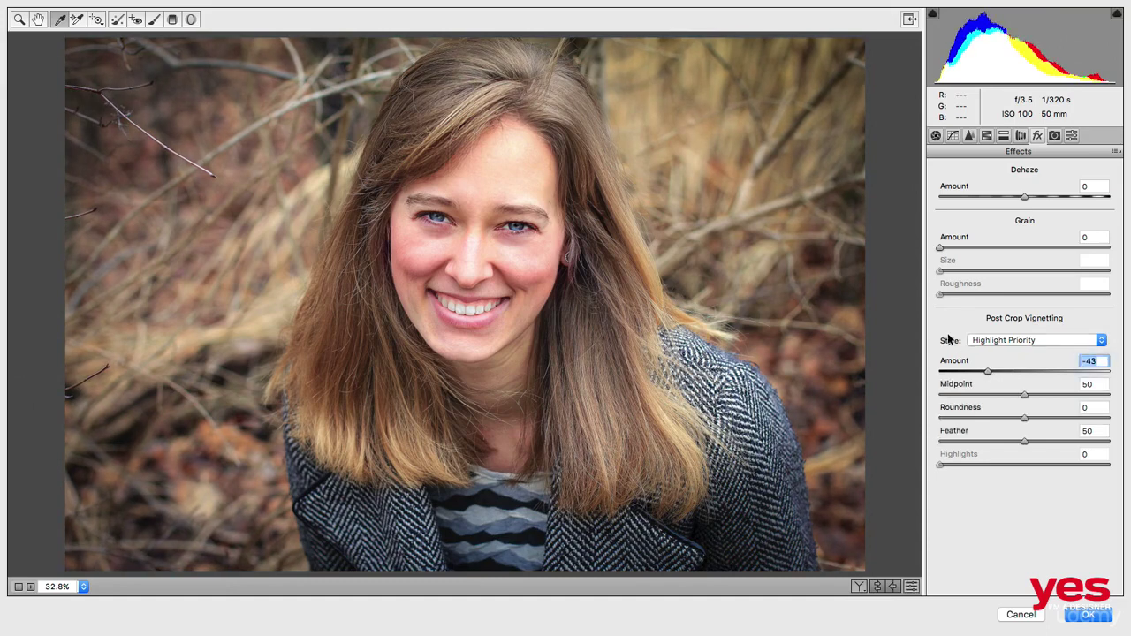
left_click(970, 136)
left_click_drag(970, 194, 1010, 193)
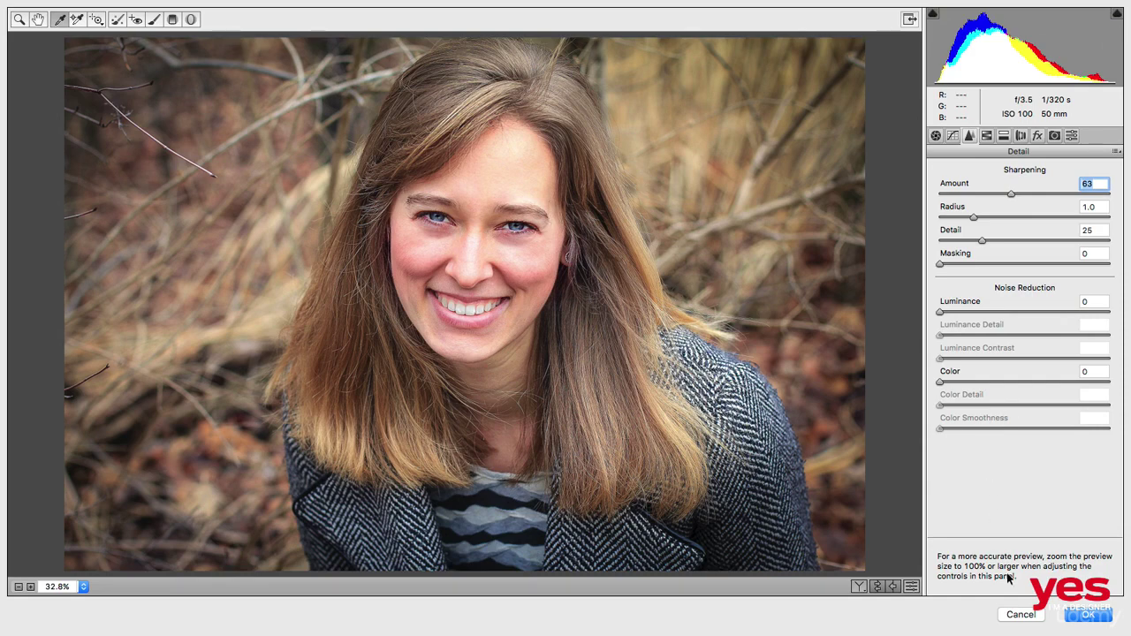
left_click(1088, 614)
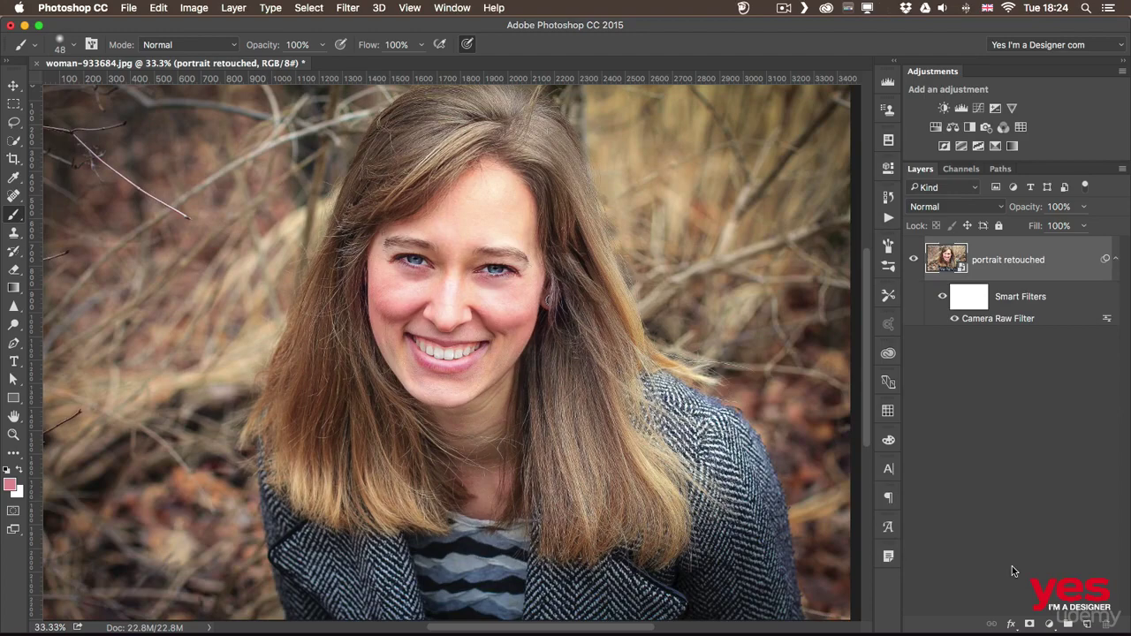
key("super+z")
key("super+z")
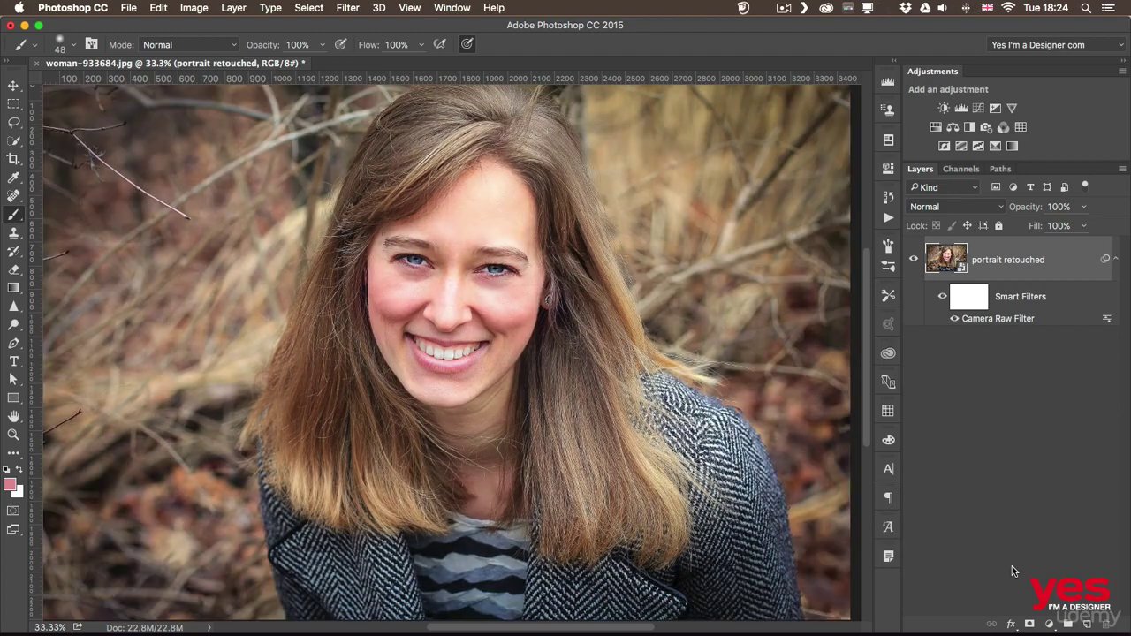
Step: Open the smart object's contents as Saturation 1.psb and zoom in on the mouth
double_click(946, 261)
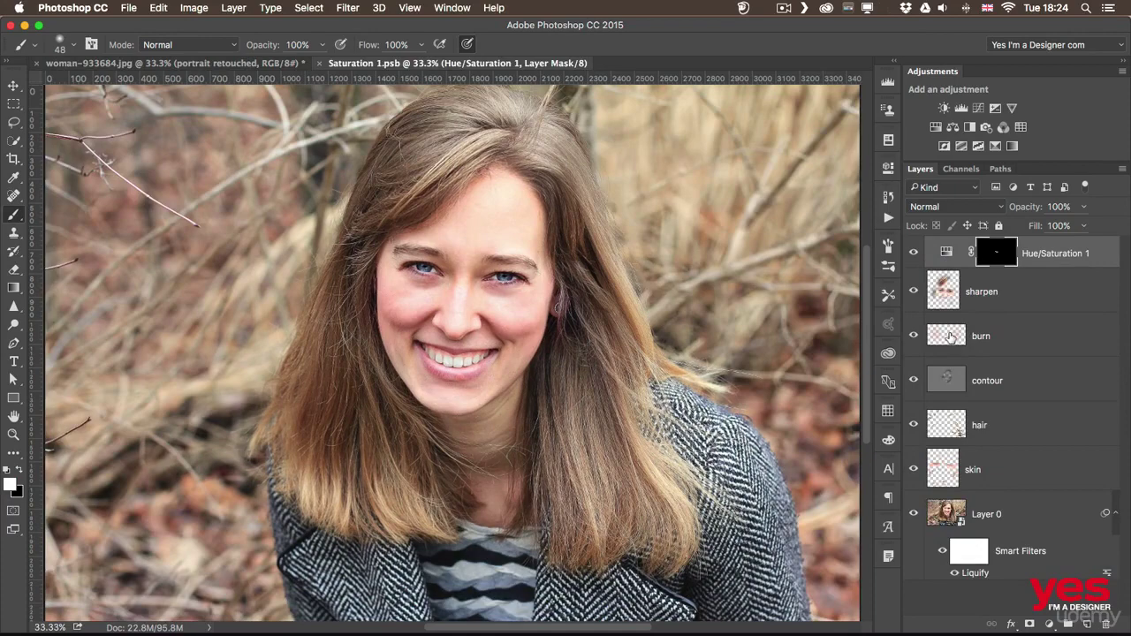
key("super+plus")
key("super+plus")
key("super+plus")
key("super+plus")
key("super+plus")
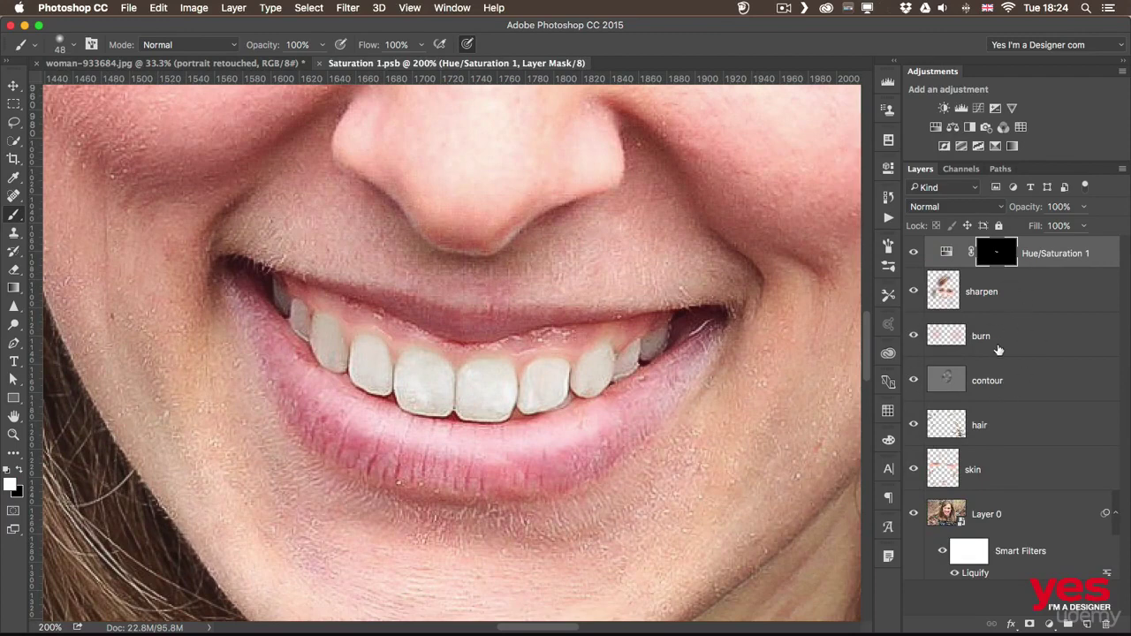
Step: Add a new layer above sharpen and name it teeth
left_click(1002, 298)
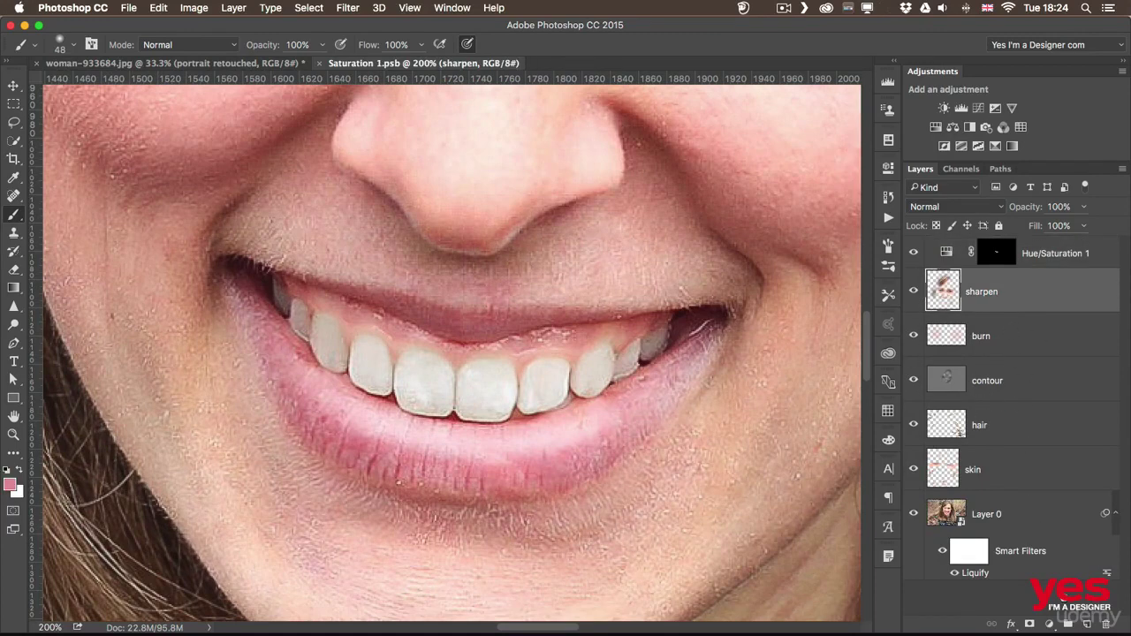
left_click(1087, 624)
double_click(984, 294)
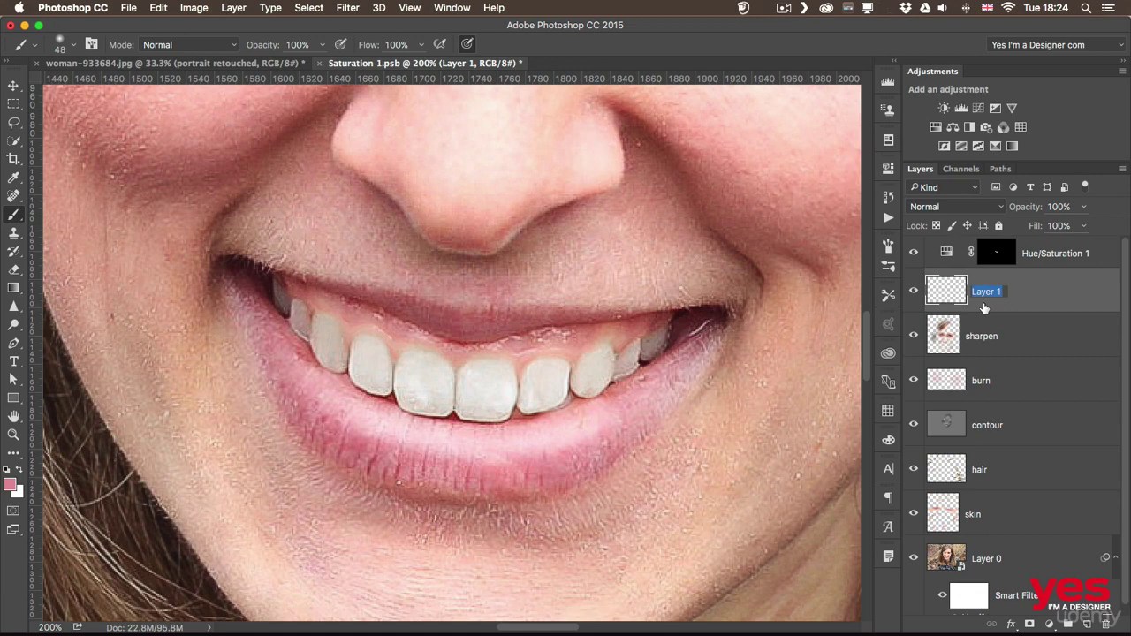
type("teeth")
key("Return")
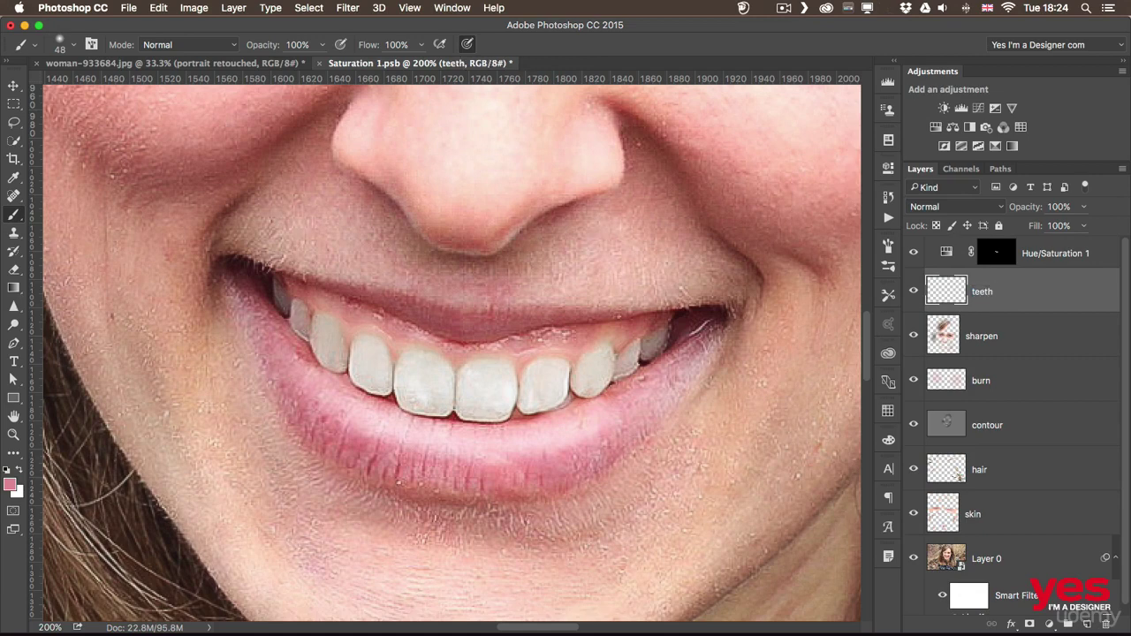
Step: Heal the spots and stains on the teeth with a size 11 Spot Healing Brush
key("j")
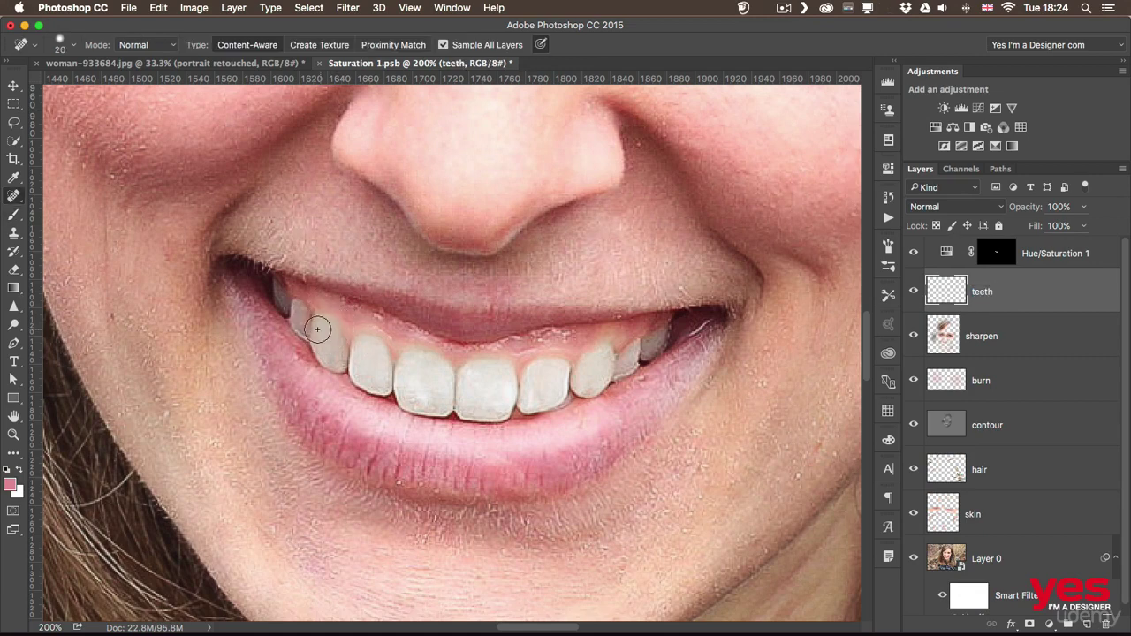
mouse_move(437, 391)
left_mouse_down("ctrl+alt")
mouse_move(425, 407)
mouse_move(413, 392)
left_mouse_up("ctrl+alt")
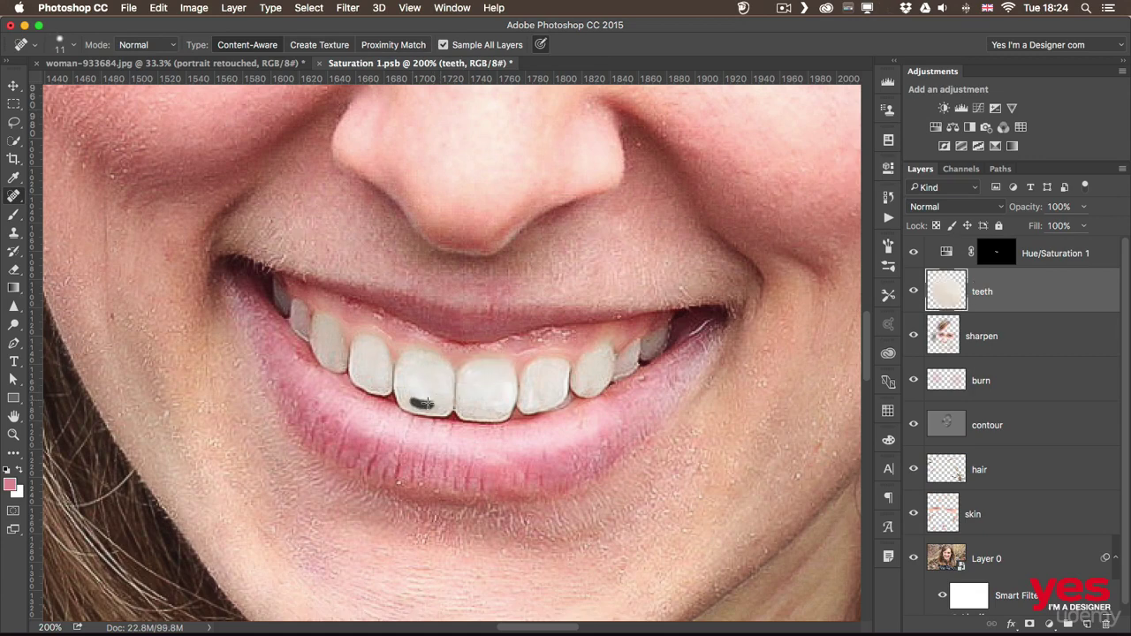
left_click_drag(423, 403, 424, 403)
mouse_move(432, 398)
left_mouse_down()
mouse_move(437, 385)
mouse_move(404, 385)
left_mouse_up()
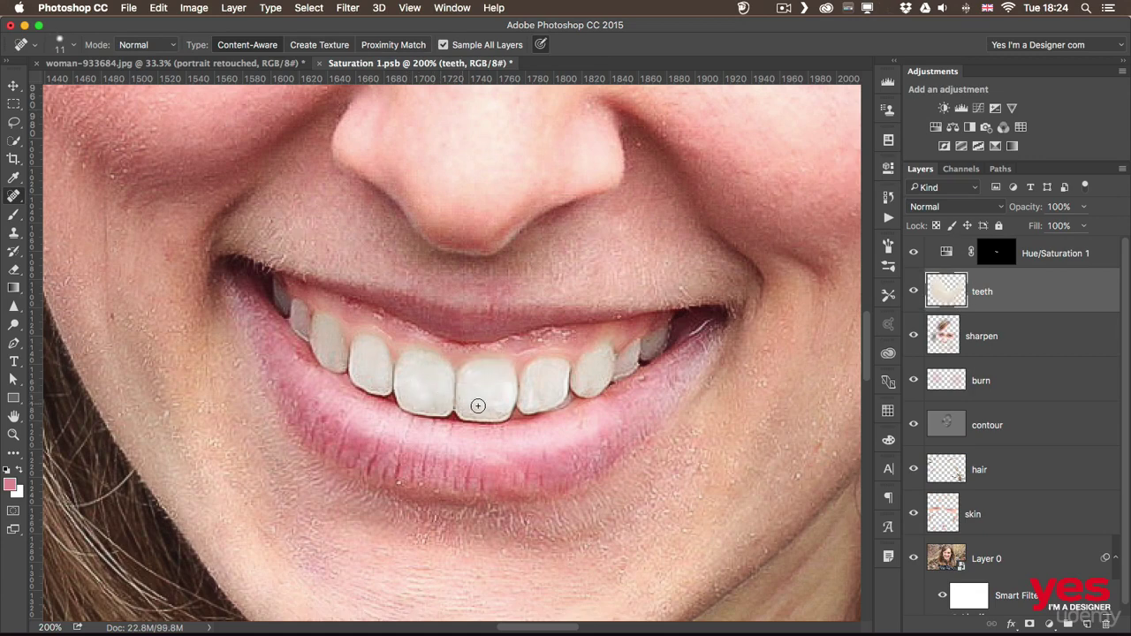
mouse_move(477, 405)
left_mouse_down()
mouse_move(504, 399)
mouse_move(489, 368)
mouse_move(549, 398)
mouse_move(533, 398)
mouse_move(543, 386)
mouse_move(597, 387)
left_mouse_up()
left_click(470, 379)
left_click(591, 385)
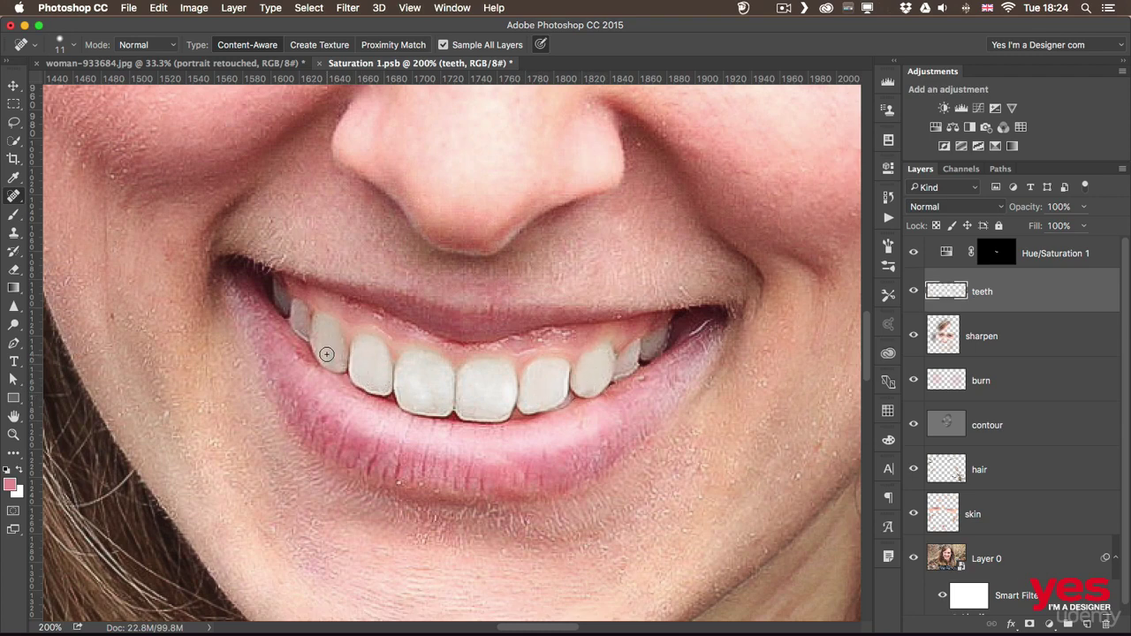
mouse_move(326, 354)
left_mouse_down()
mouse_move(339, 361)
mouse_move(323, 350)
left_mouse_up()
left_click(320, 330)
left_click(300, 315)
left_click(714, 341)
left_click(707, 348)
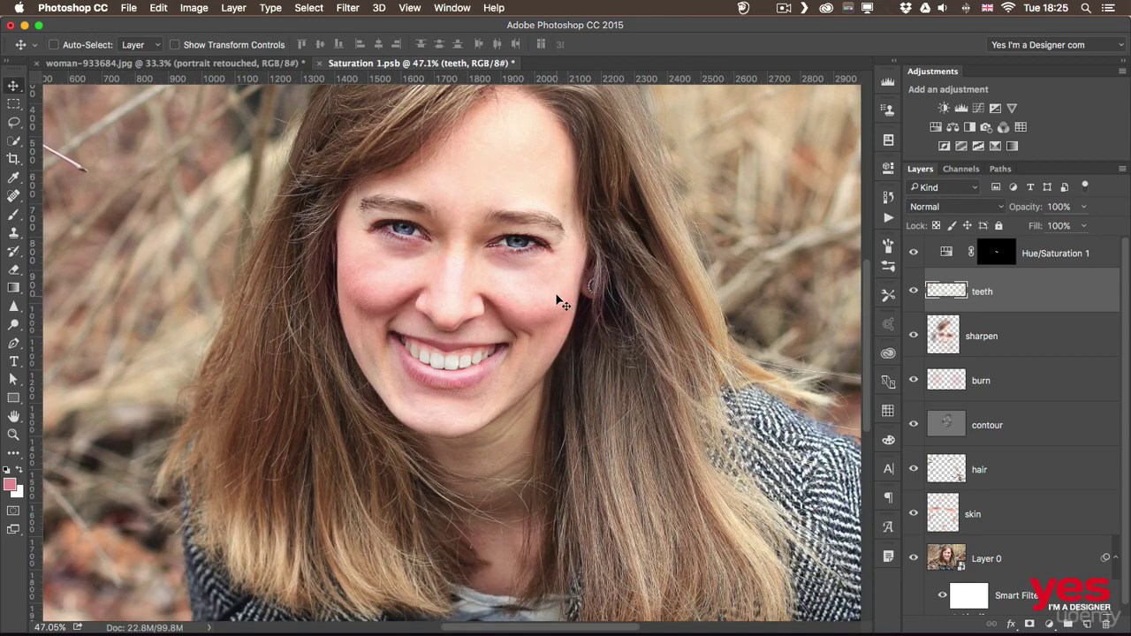
Step: Save Saturation 1.psb and close it to return to woman-933684.jpg
left_click(131, 8)
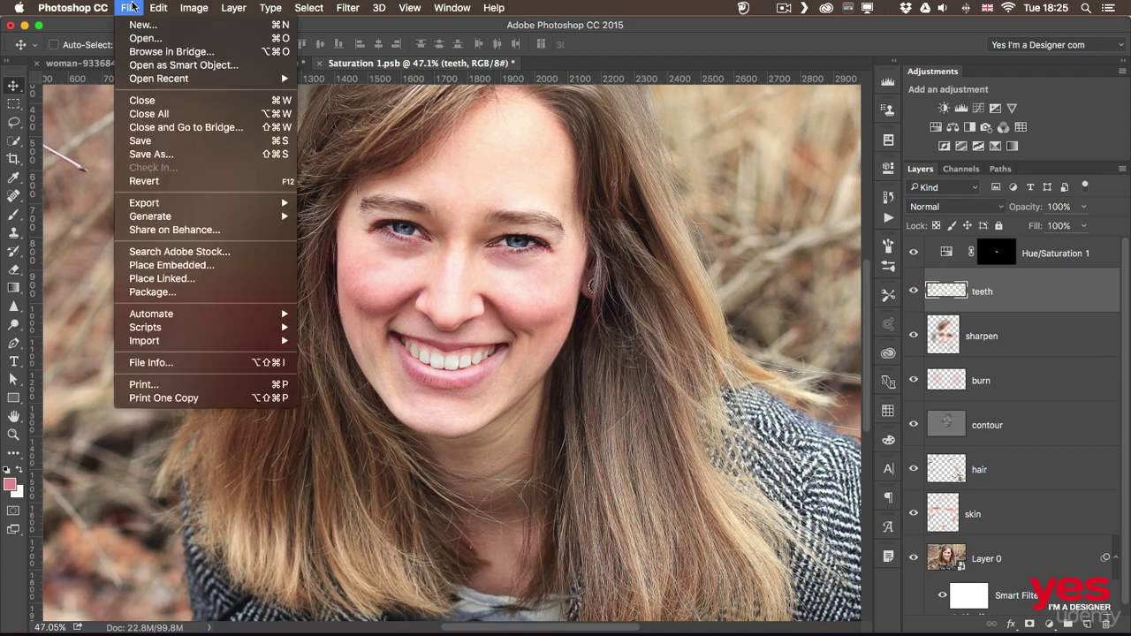
left_click(160, 143)
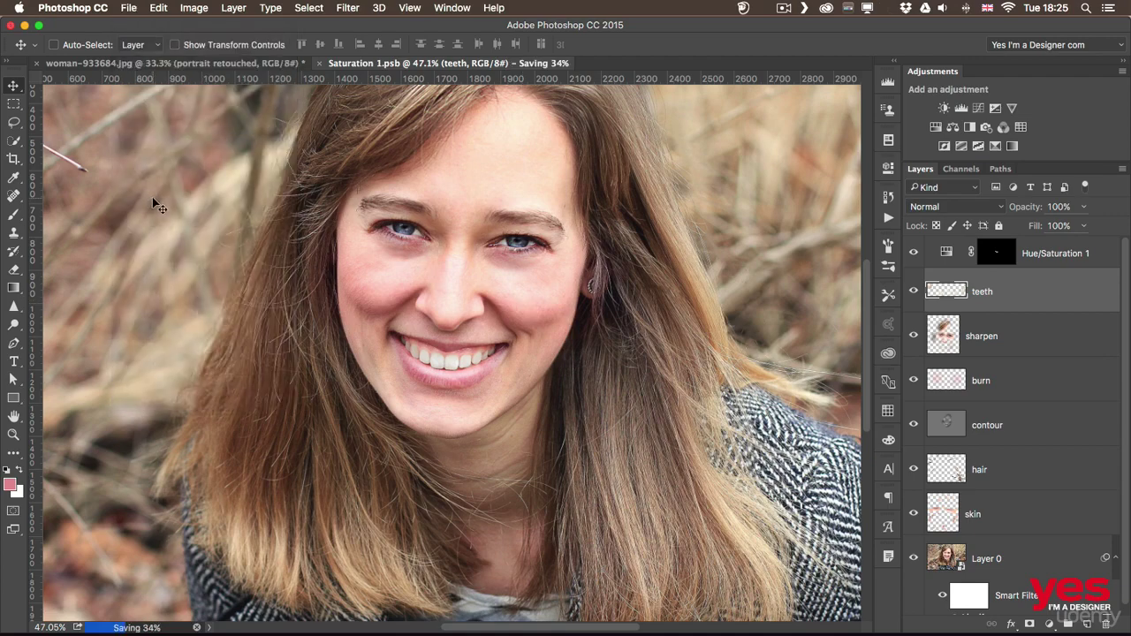
left_click(319, 64)
key("z")
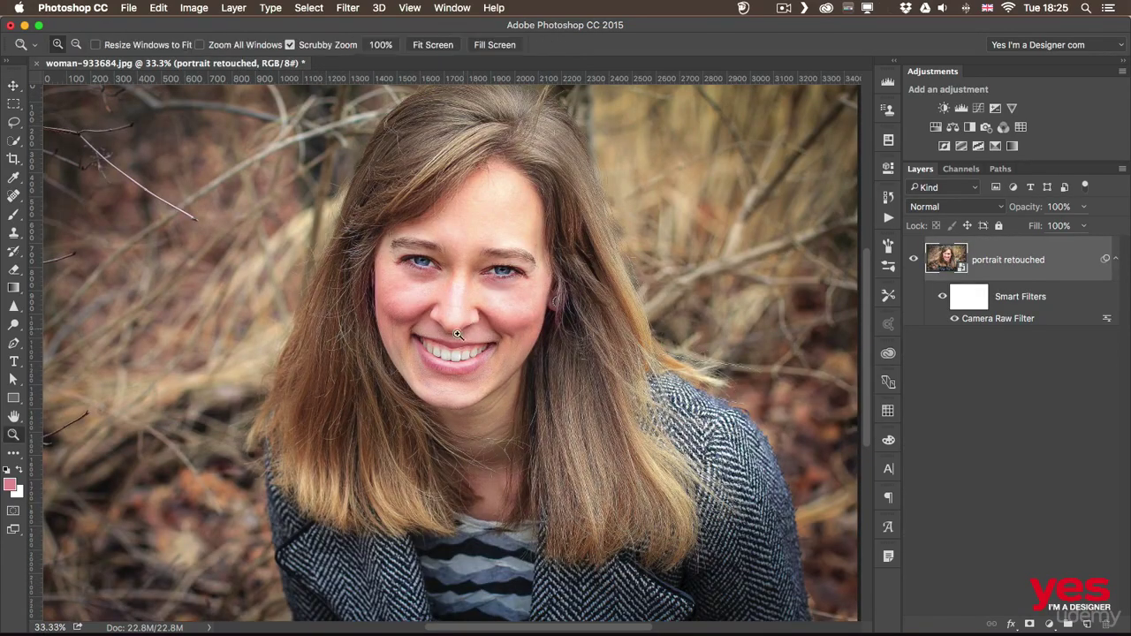
left_click_drag(458, 338, 536, 356)
key("v")
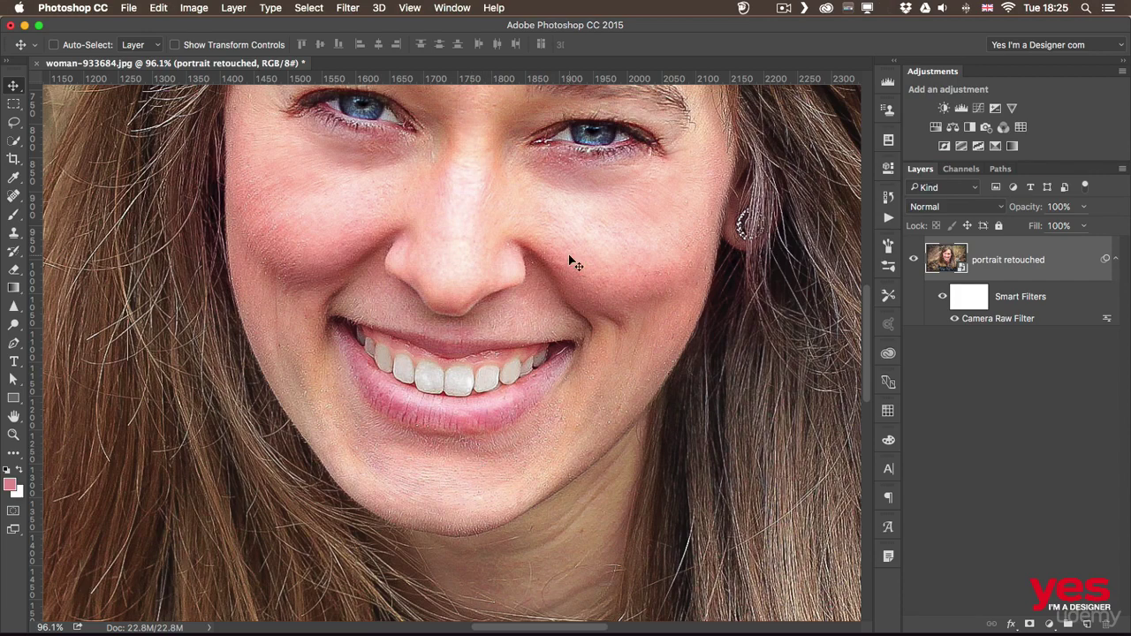
key("super+minus")
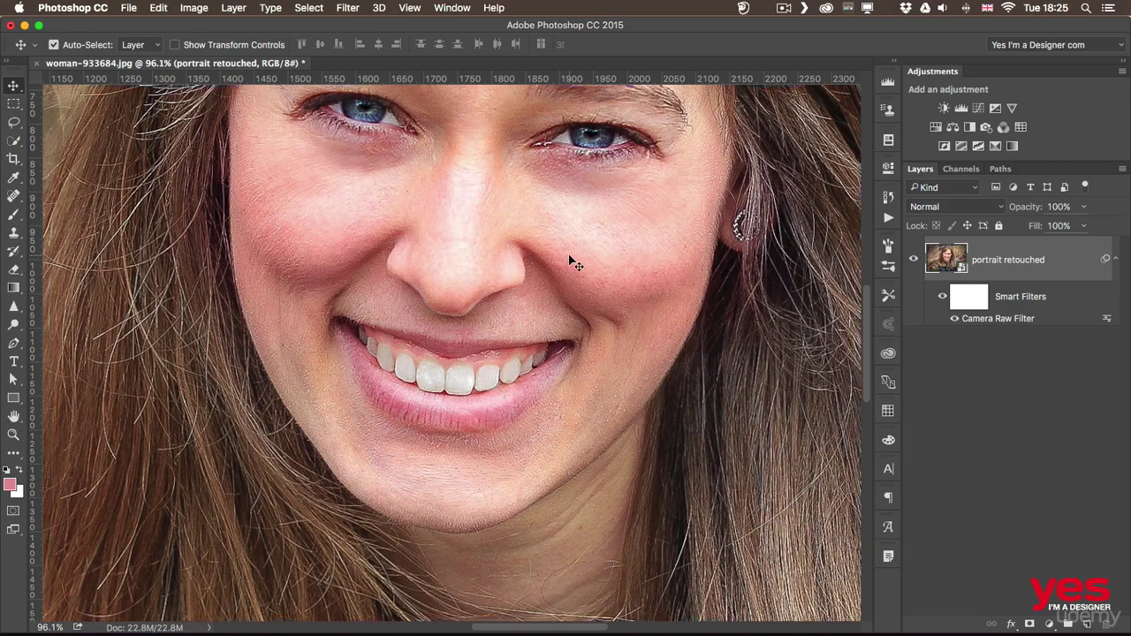
key("super+plus")
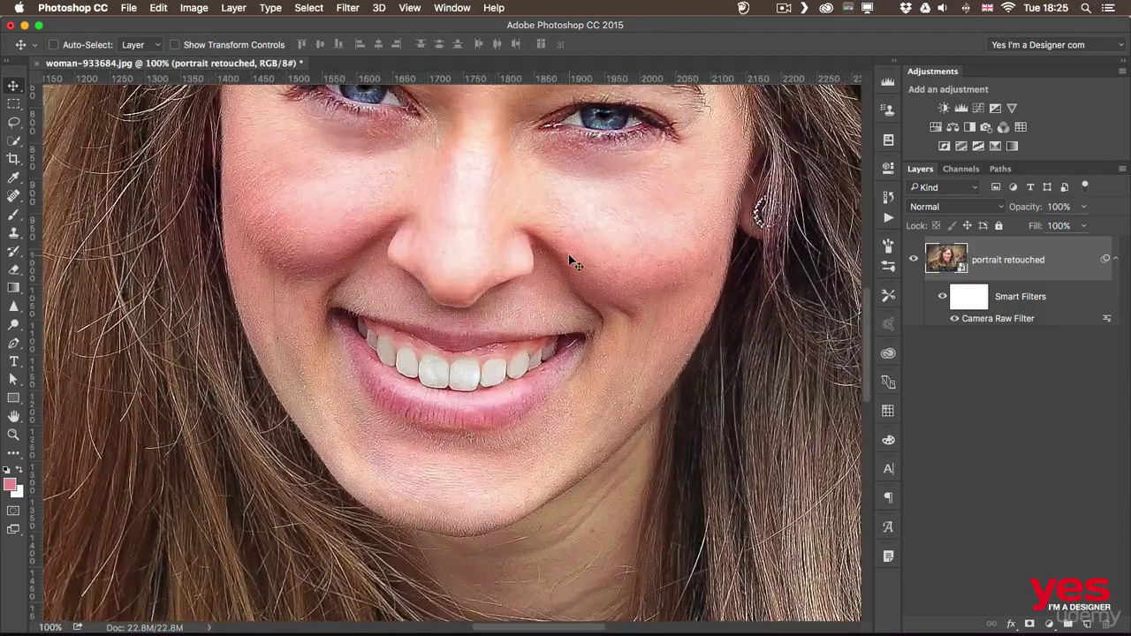
key("super+minus")
key("super+minus")
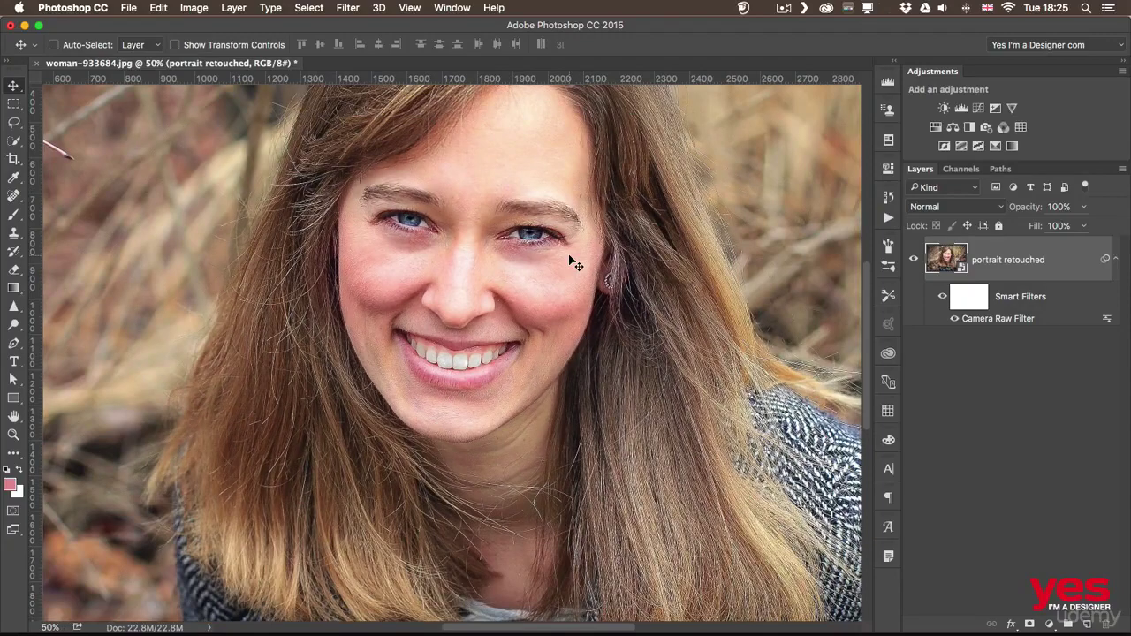
key("super+0")
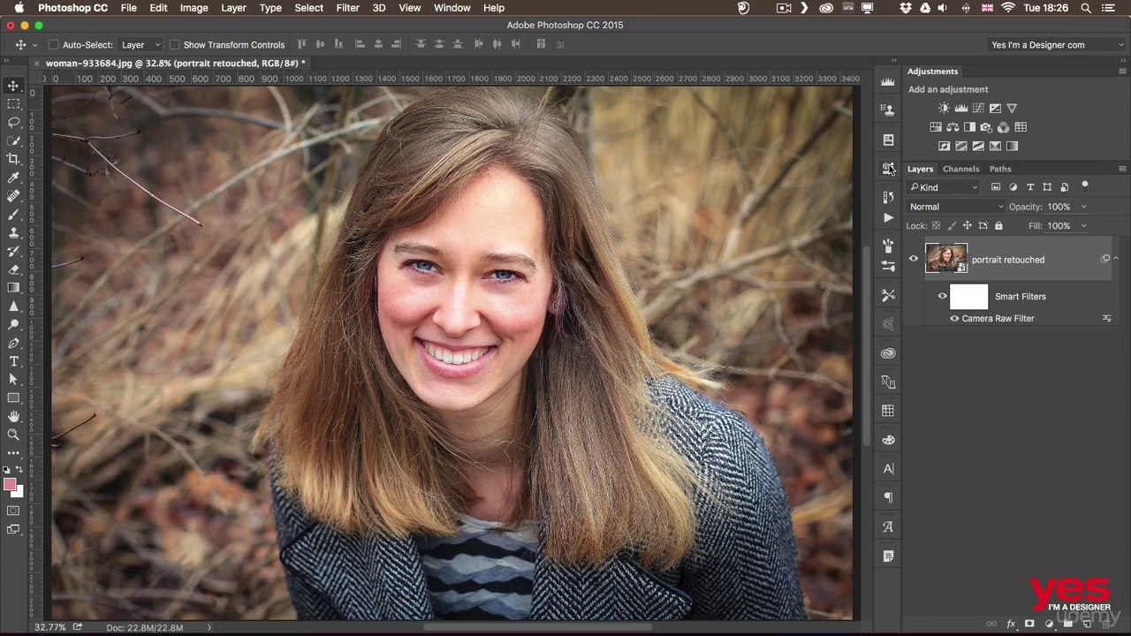
Step: Show the History panel, save the document as portrait retouch.psd, and scroll History to the top
left_click(889, 197)
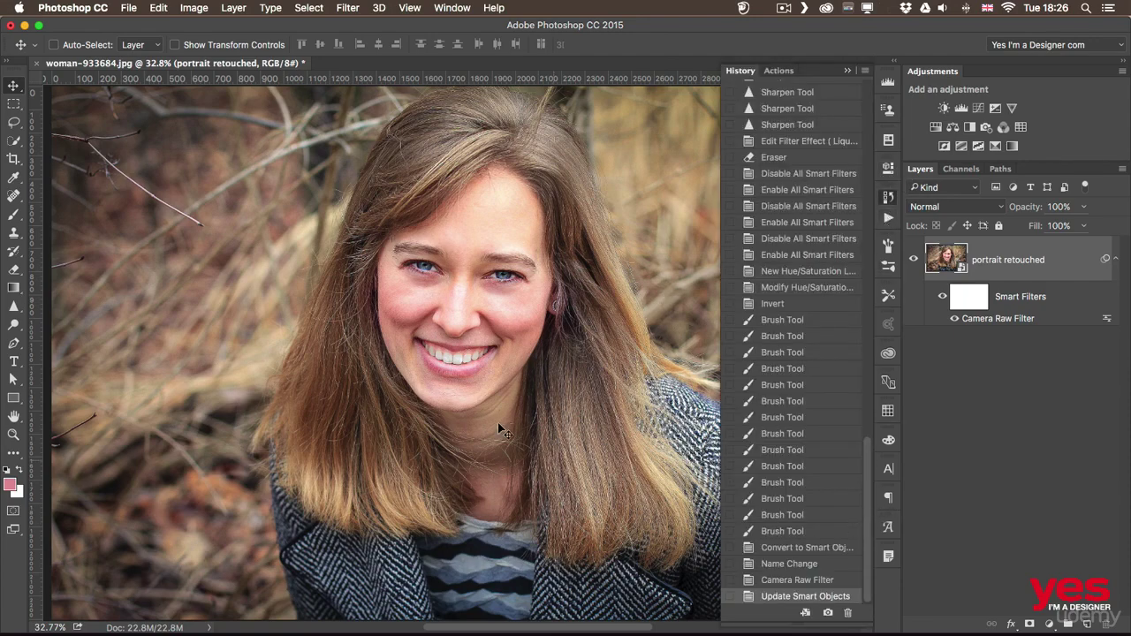
left_click(132, 10)
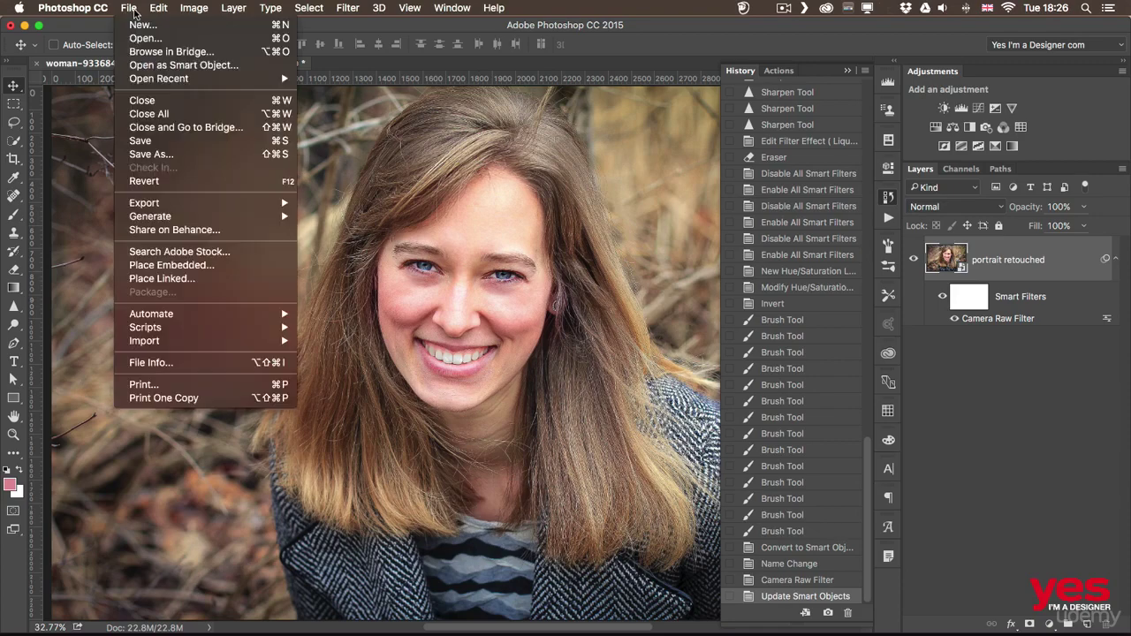
left_click(213, 160)
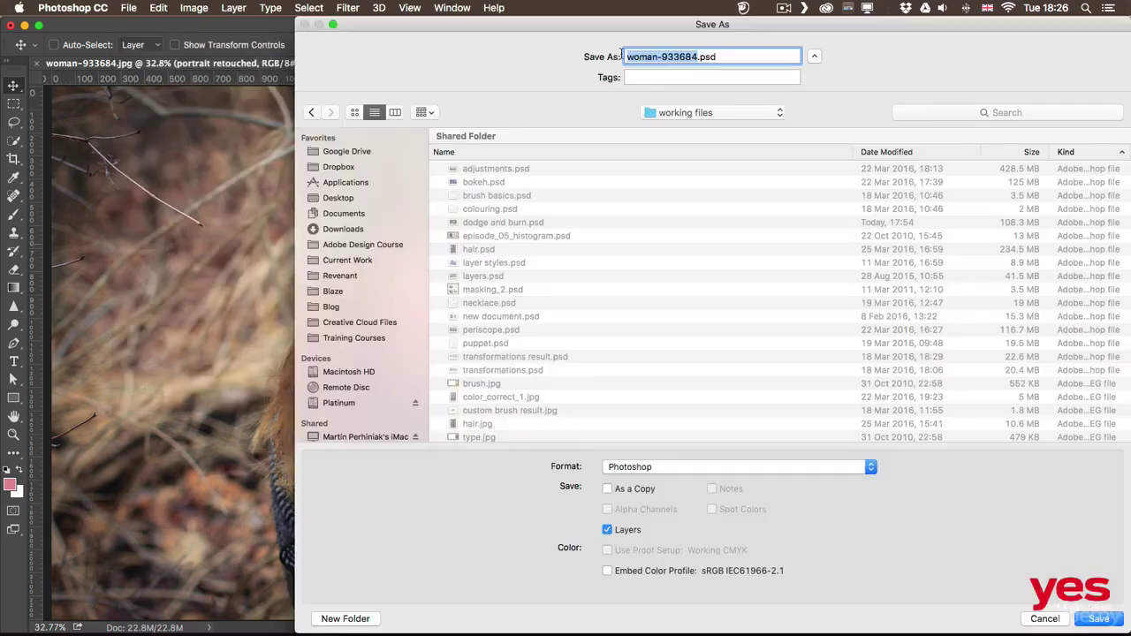
type("portra")
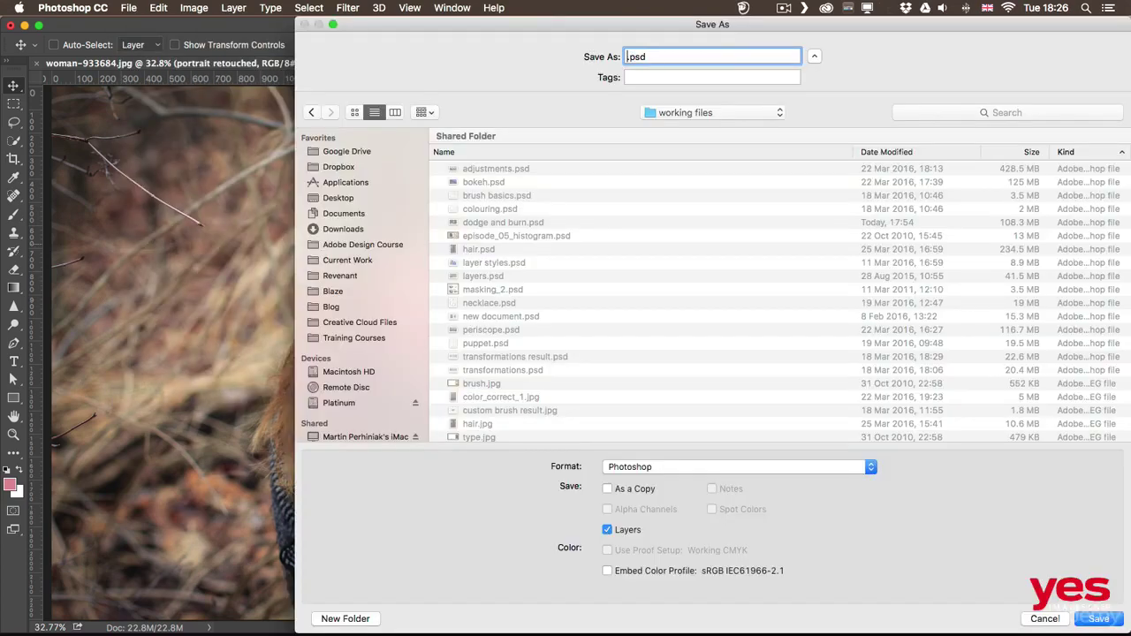
type("it retouch")
key("Return")
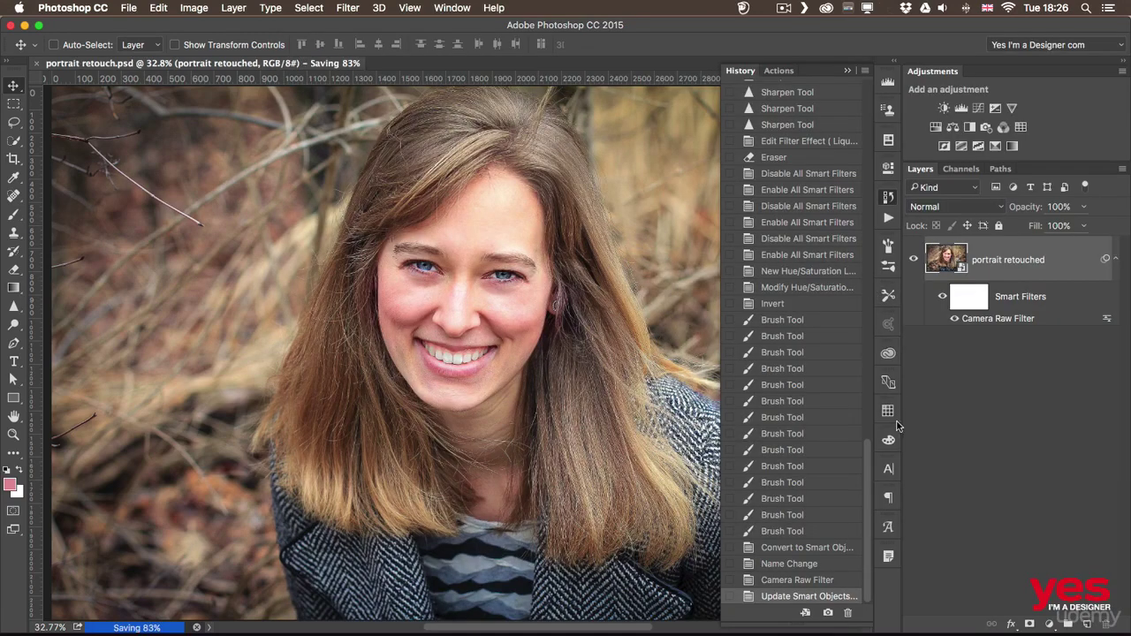
left_click_drag(867, 488, 868, 126)
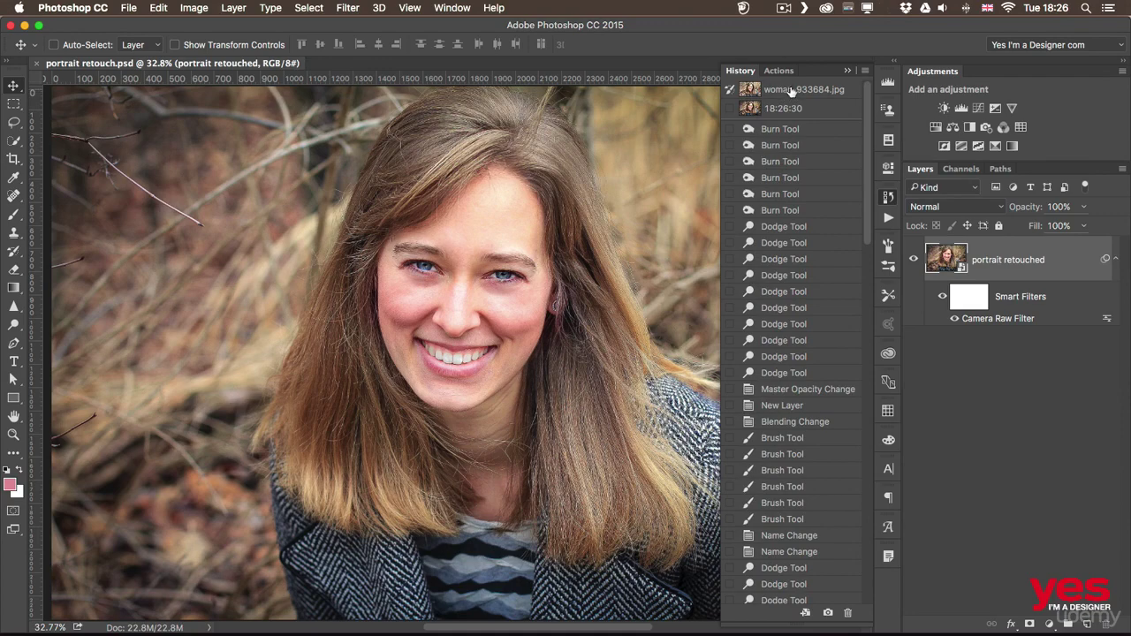
Step: Open History Options from the History panel menu and cancel without changes
left_click(866, 73)
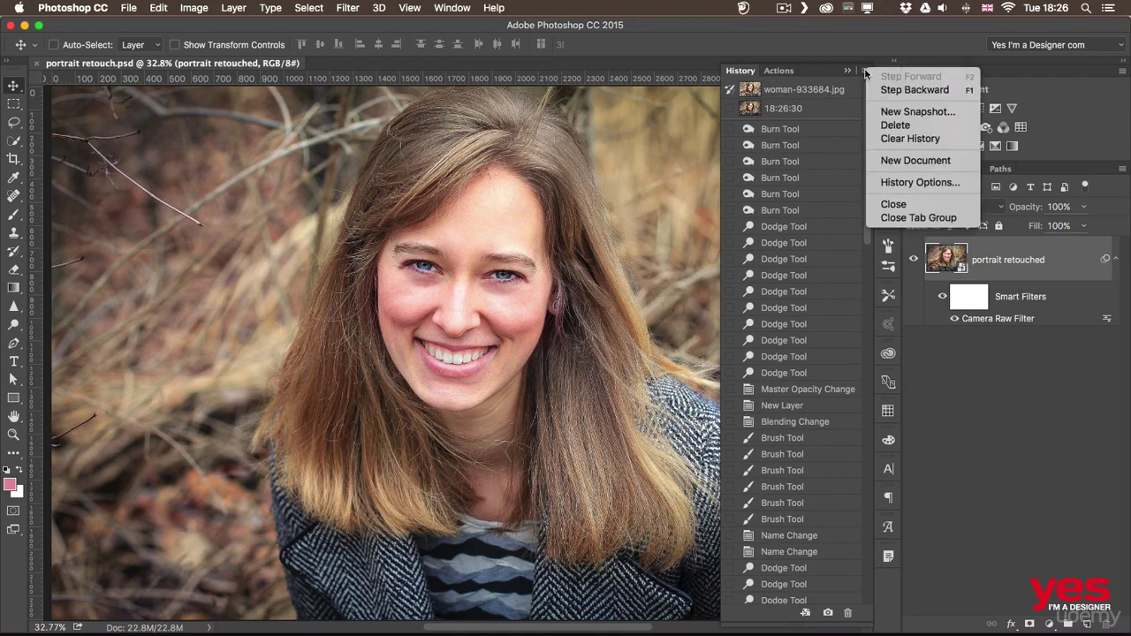
left_click(918, 182)
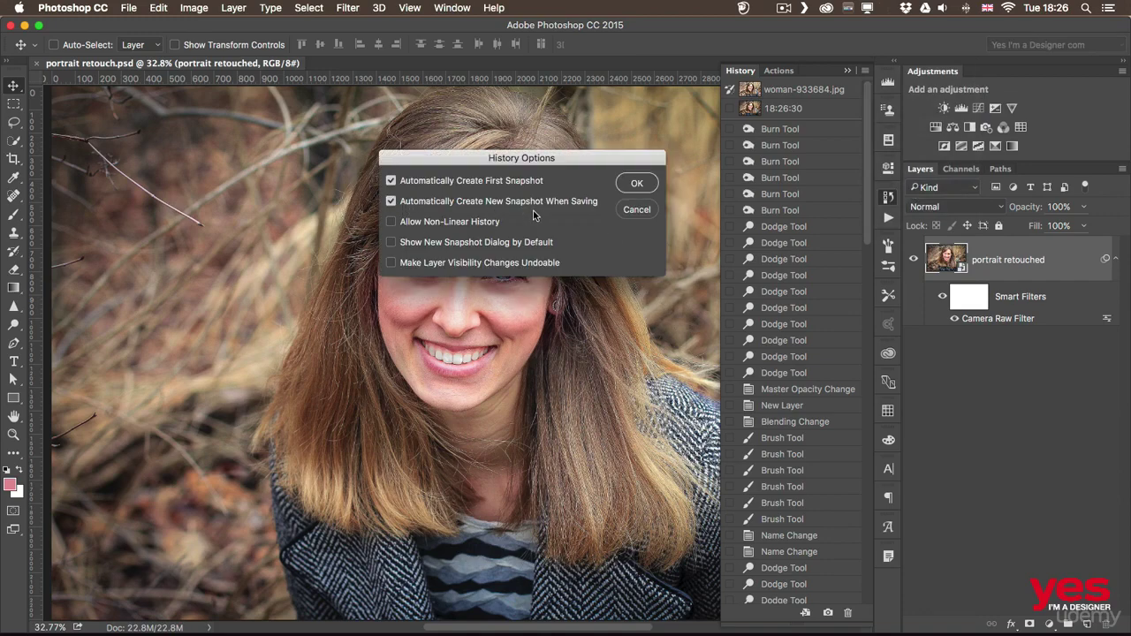
left_click(644, 211)
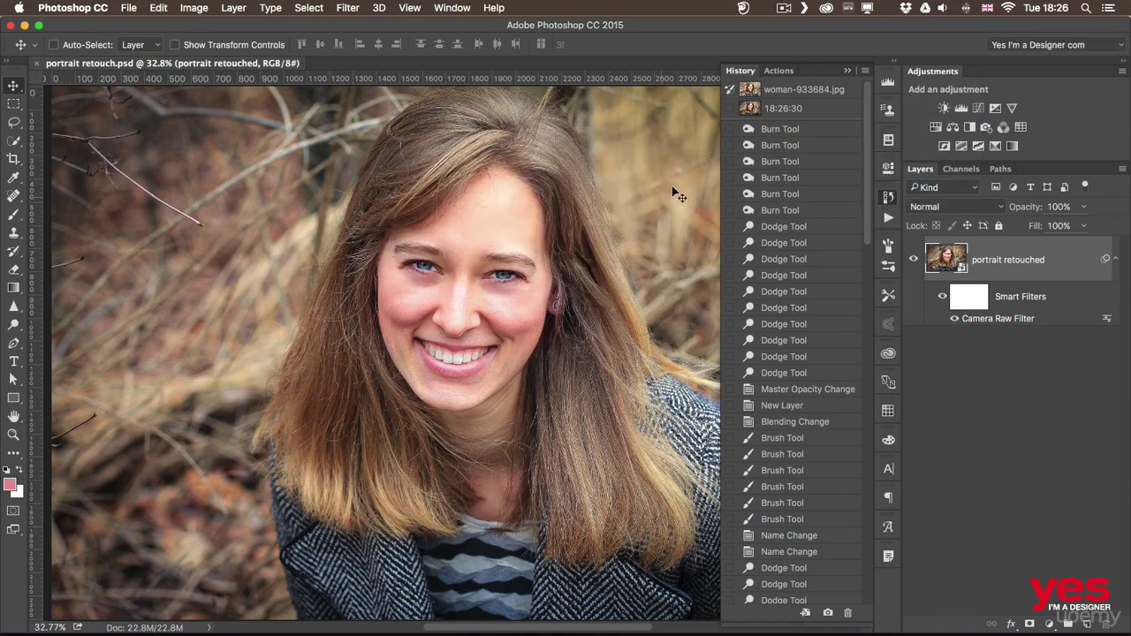
Step: Toggle repeatedly between the woman-933684.jpg original and the 18:26:30 retouched snapshot
left_click(787, 107)
left_click(789, 92)
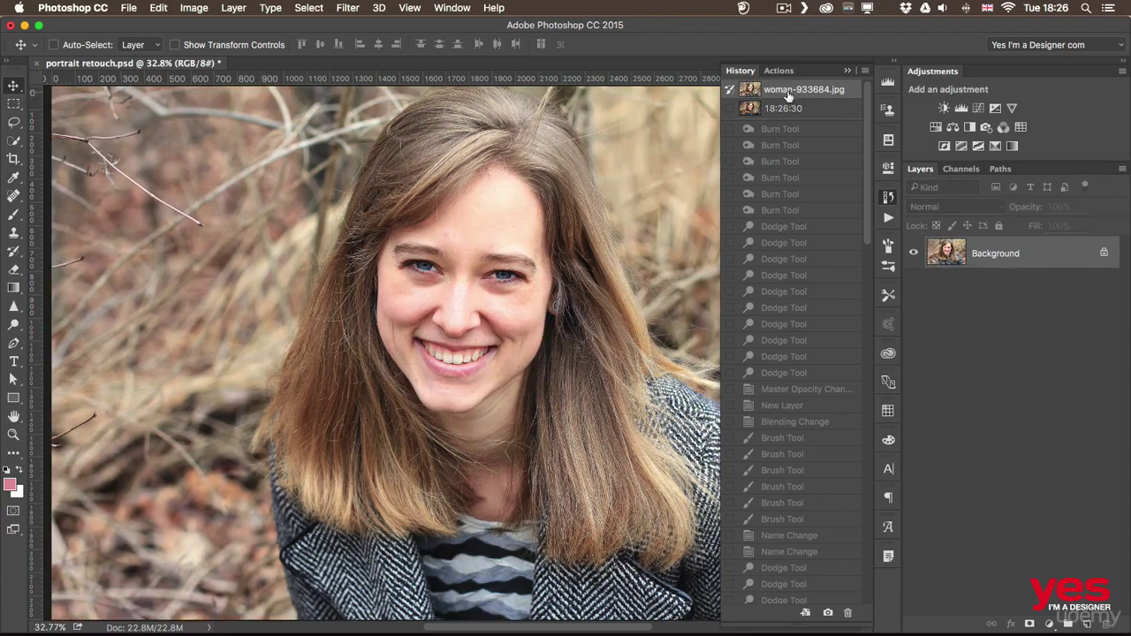
left_click(795, 108)
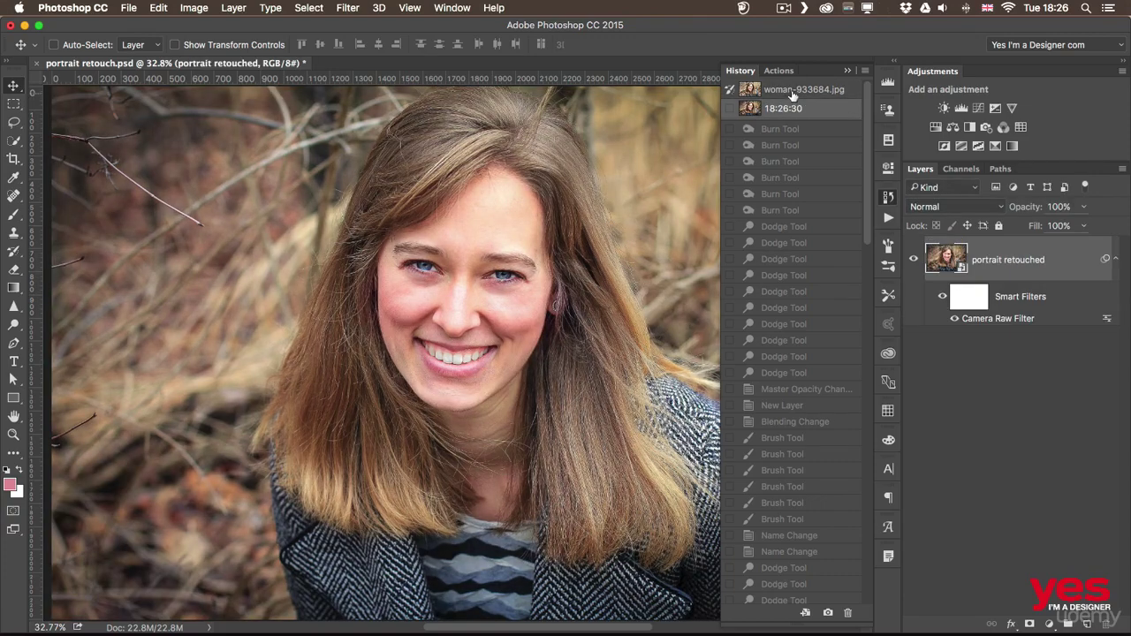
left_click(790, 94)
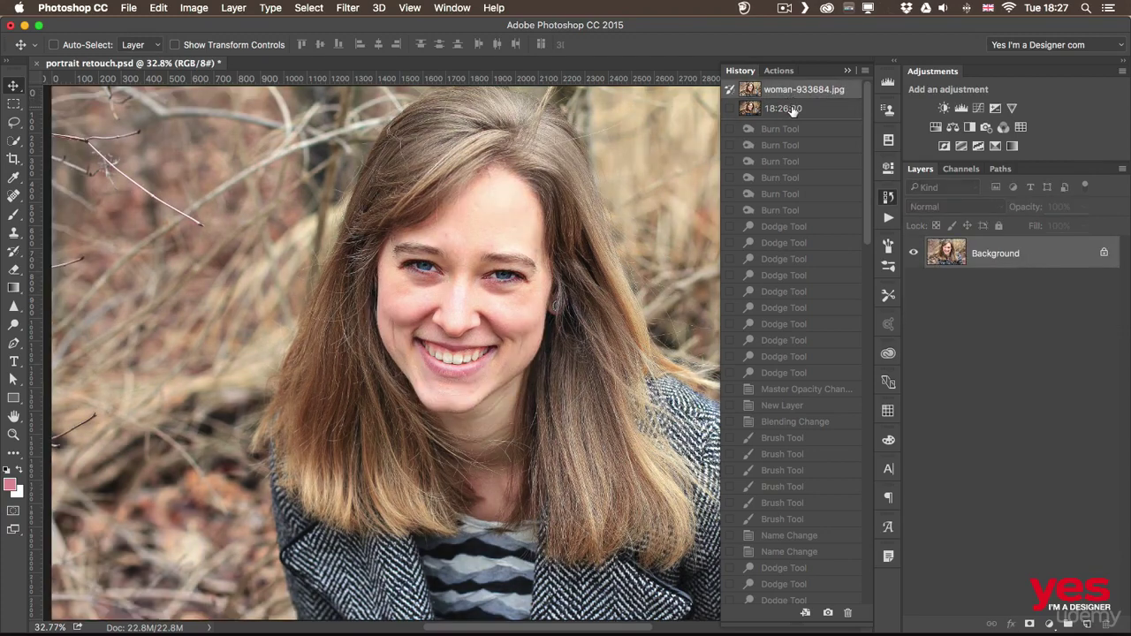
left_click(793, 109)
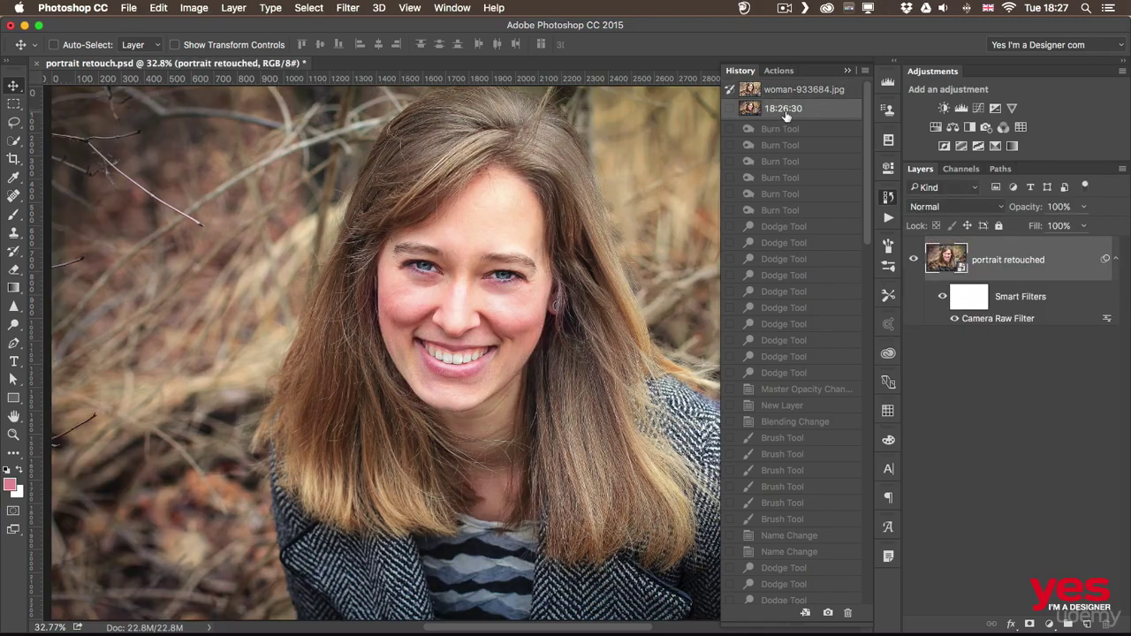
left_click(793, 96)
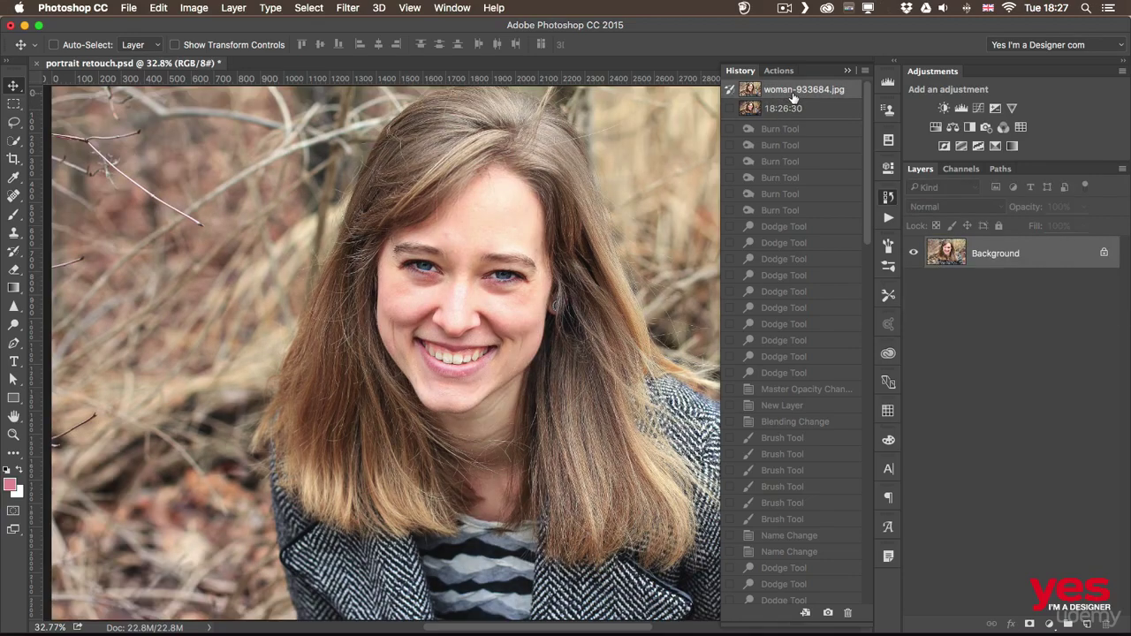
left_click(791, 111)
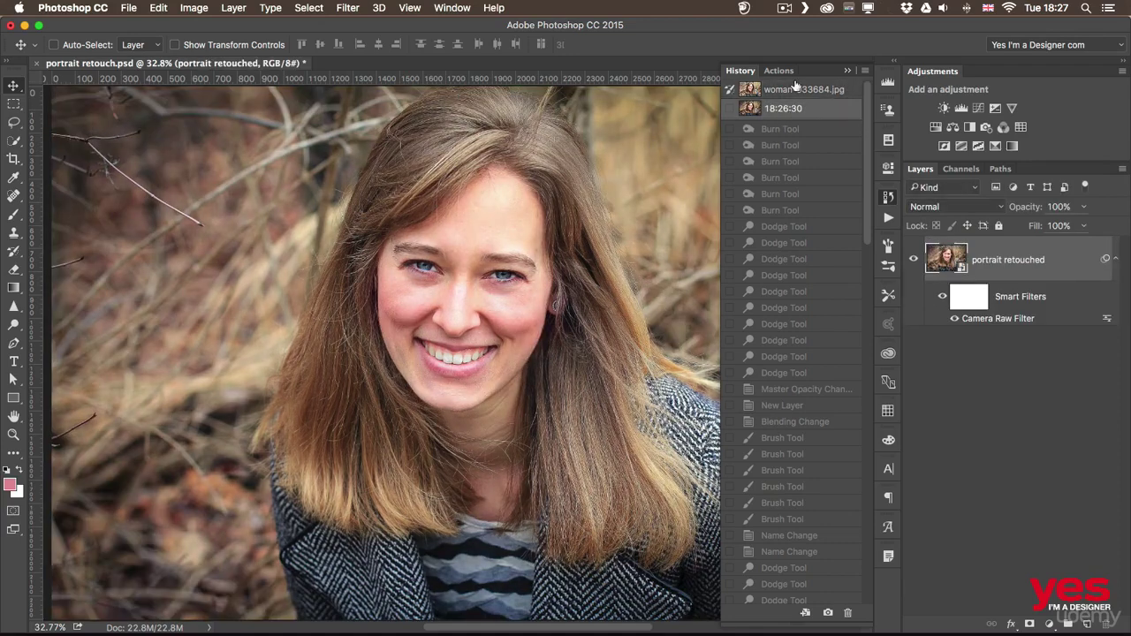